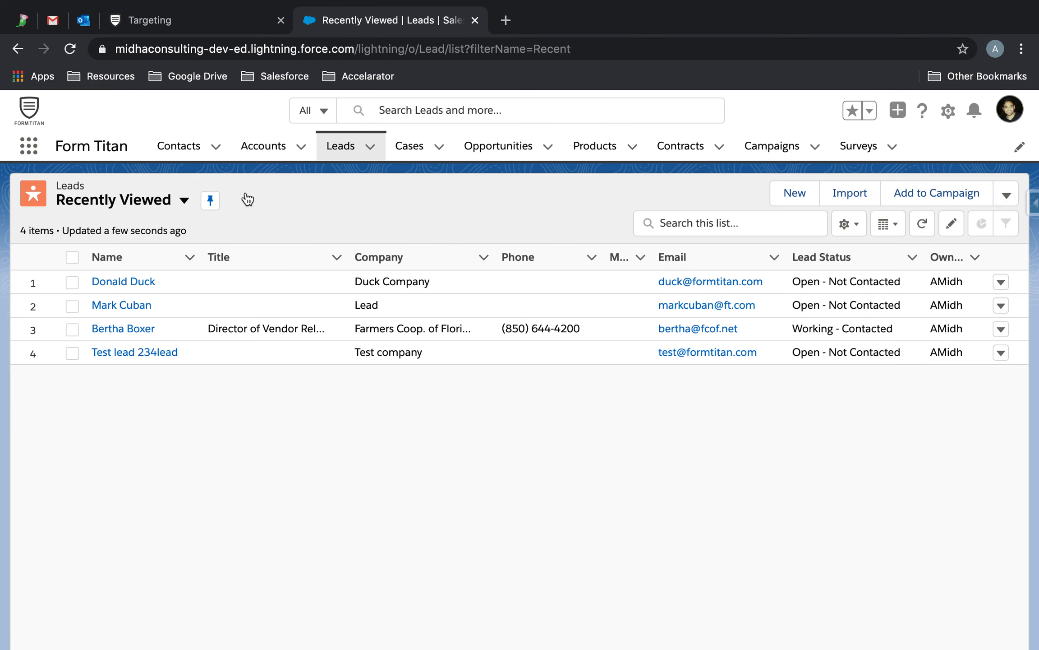
Step: Go back to the Targeting form editor in FormTitan
left_click(222, 26)
Step: Place a Full Name field on the Targeting form with an Email field below it
type("full")
left_click_drag(86, 217, 393, 396)
double_click(45, 176)
type("email")
left_click_drag(47, 223, 377, 456)
Step: Add a text box labelled Company beside Email and a Submit button below the fields
double_click(10, 176)
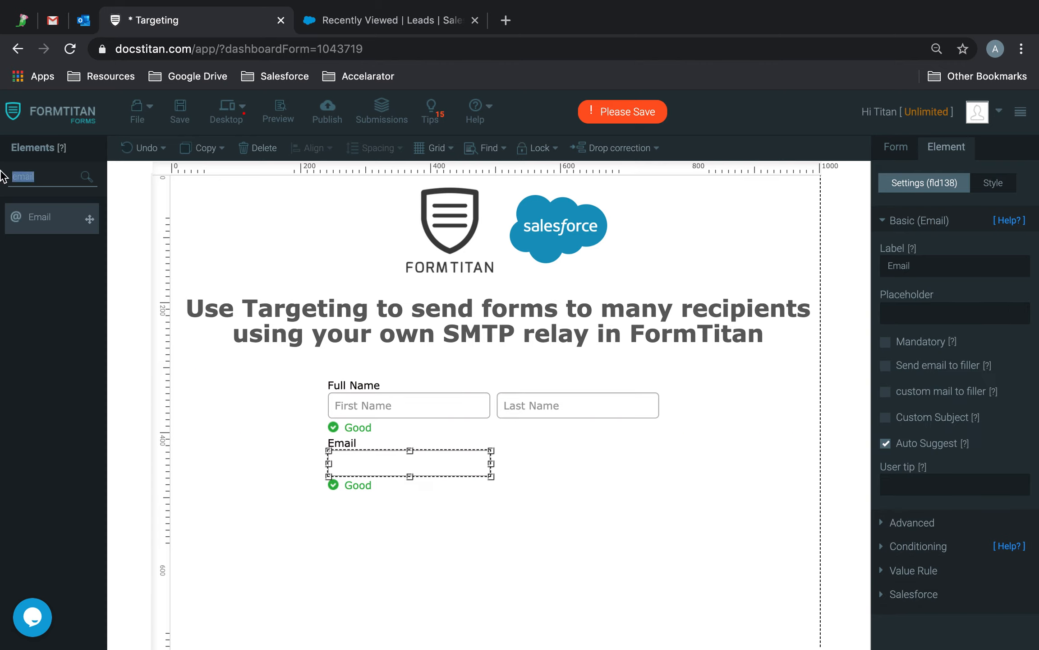
type("text")
left_click_drag(53, 296, 555, 456)
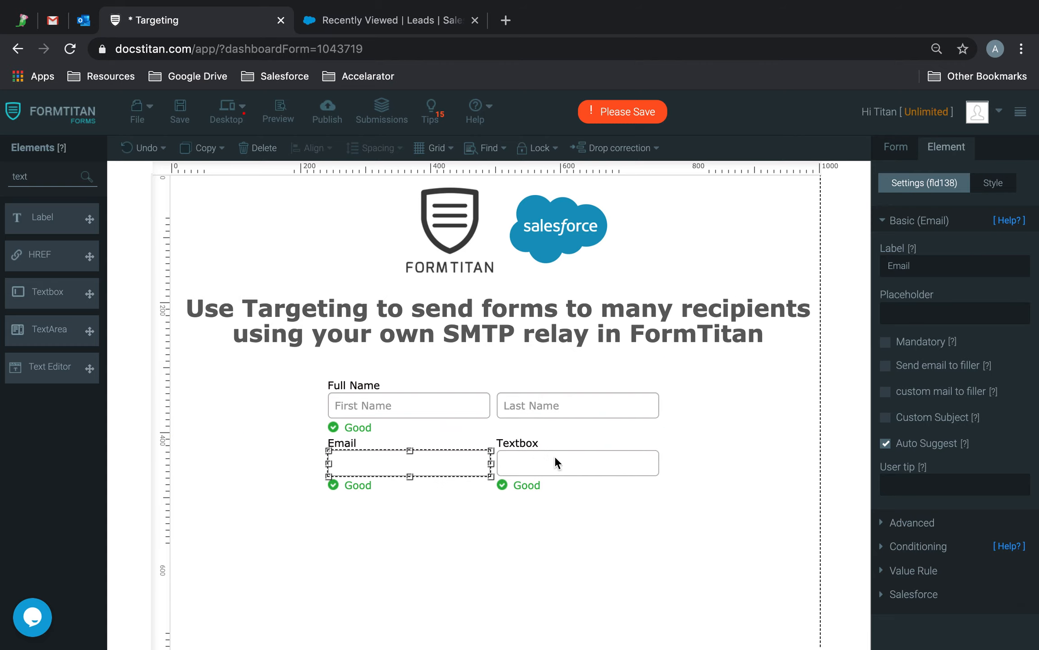
left_click_drag(930, 270, 783, 256)
type("Compan")
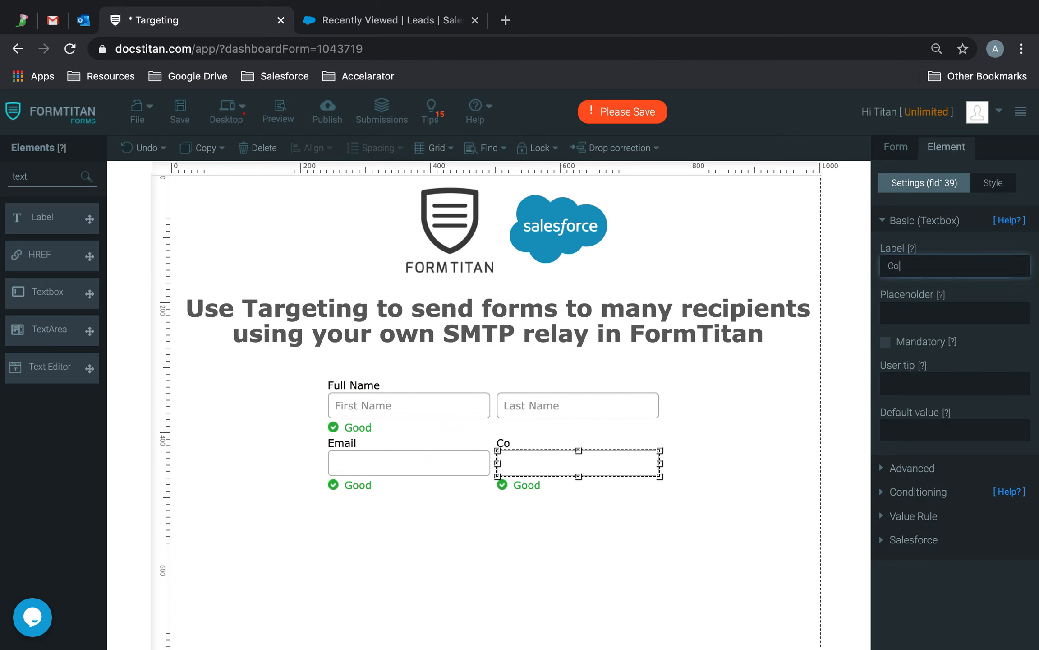
type("y")
double_click(66, 176)
type("butt")
left_click_drag(41, 255, 445, 530)
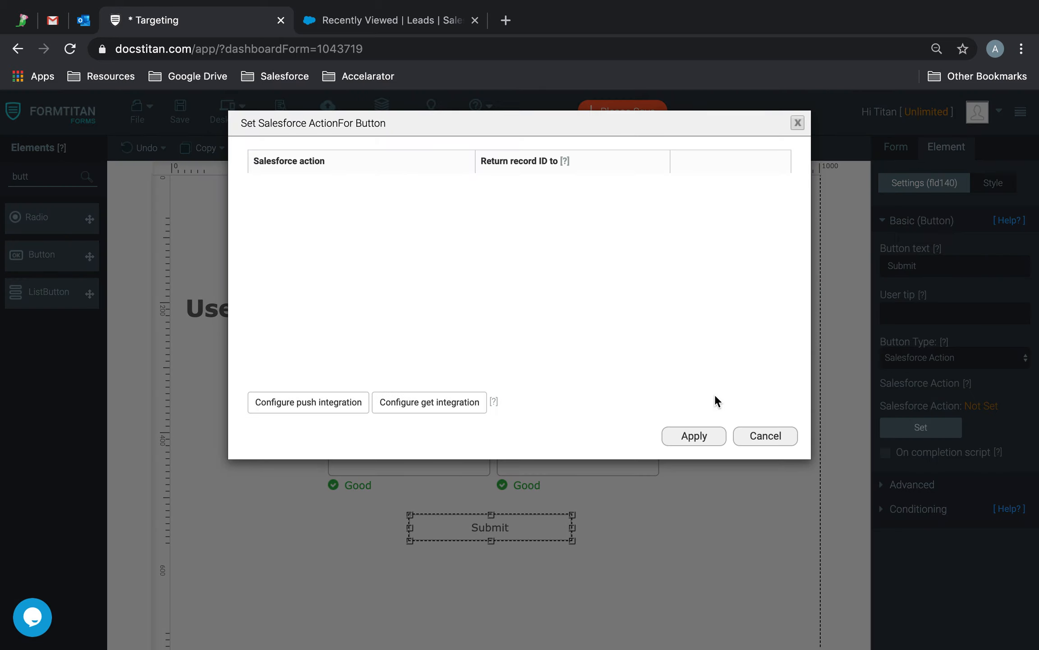
Step: Confirm the button's Salesforce action, save the form, and edit the form's Salesforce push
left_click(704, 434)
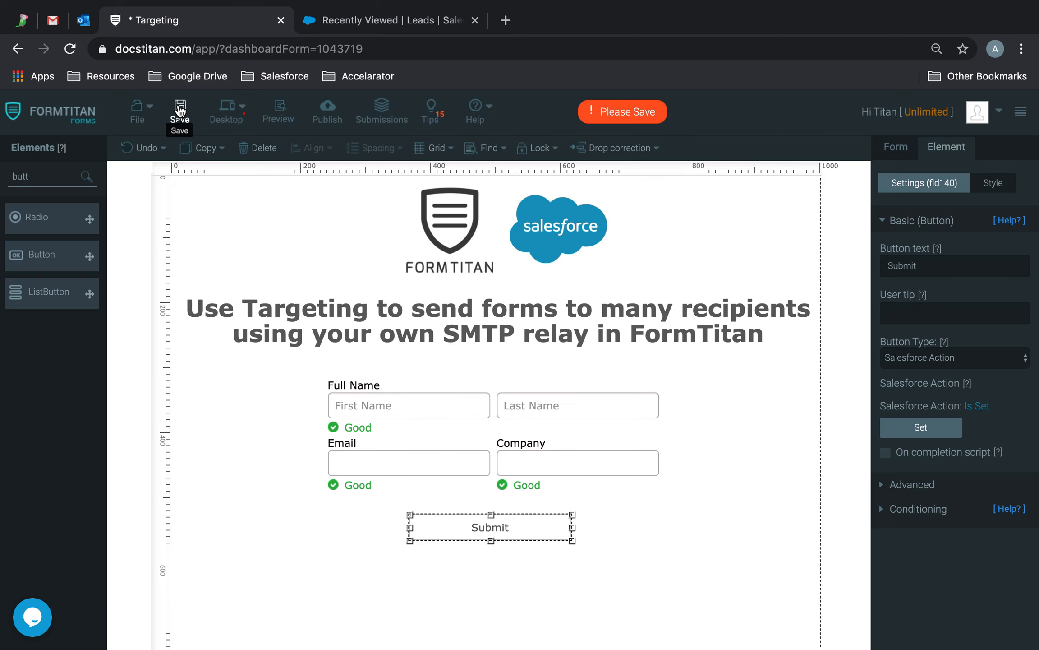
left_click(180, 111)
left_click(854, 225)
left_click(891, 149)
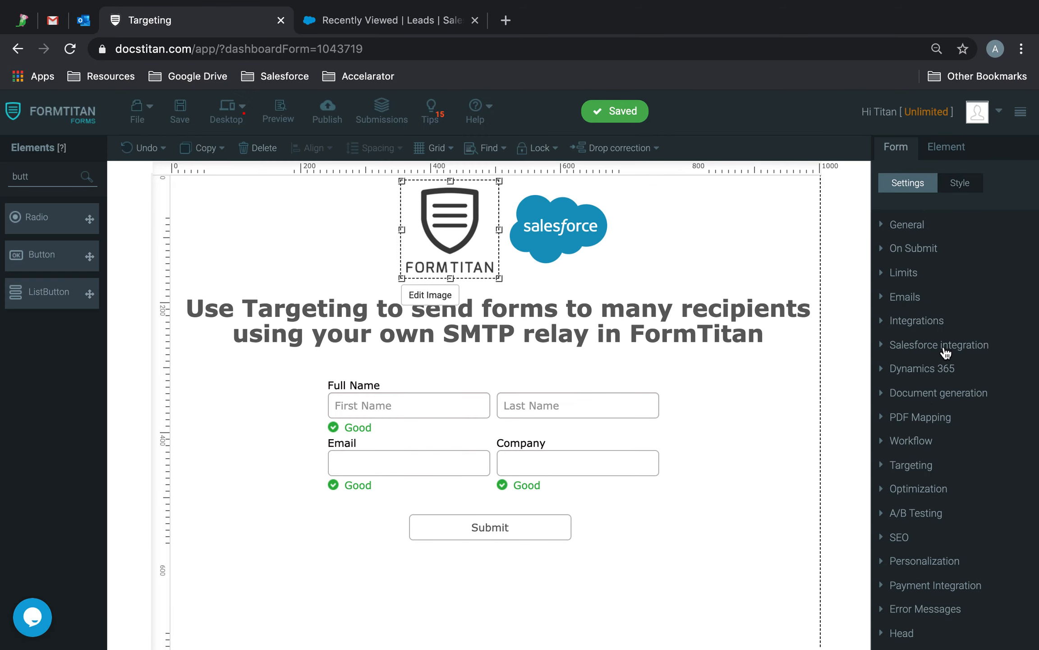
left_click(943, 347)
left_click(918, 329)
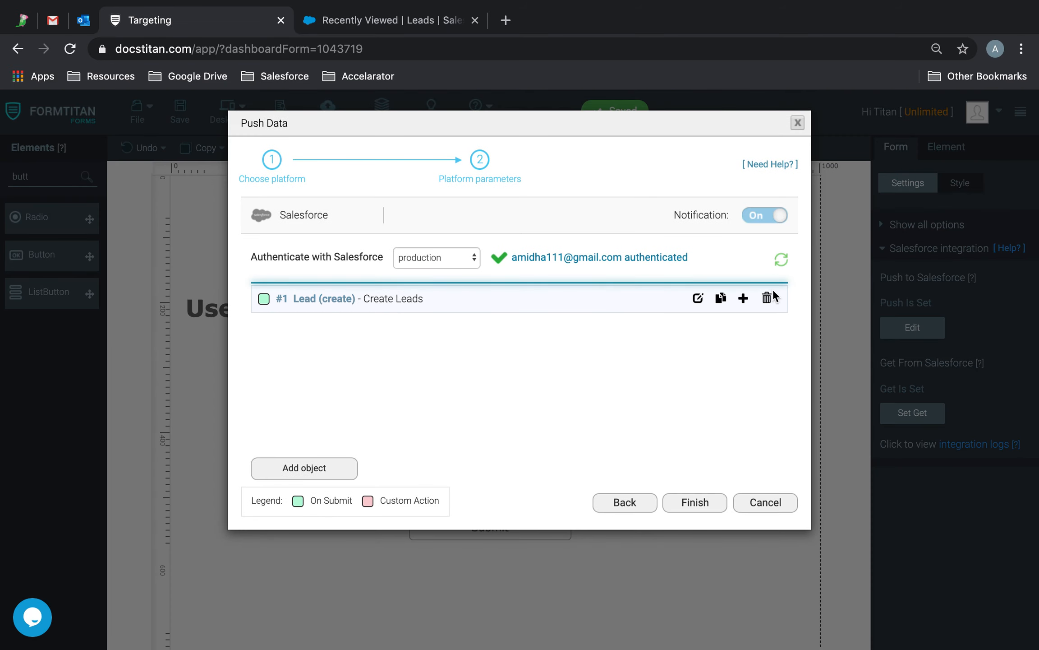
Step: Replace the old Lead mapping with a new Lead Create mapping commented 'Create Leads'
left_click(770, 294)
left_click(344, 334)
left_click(353, 204)
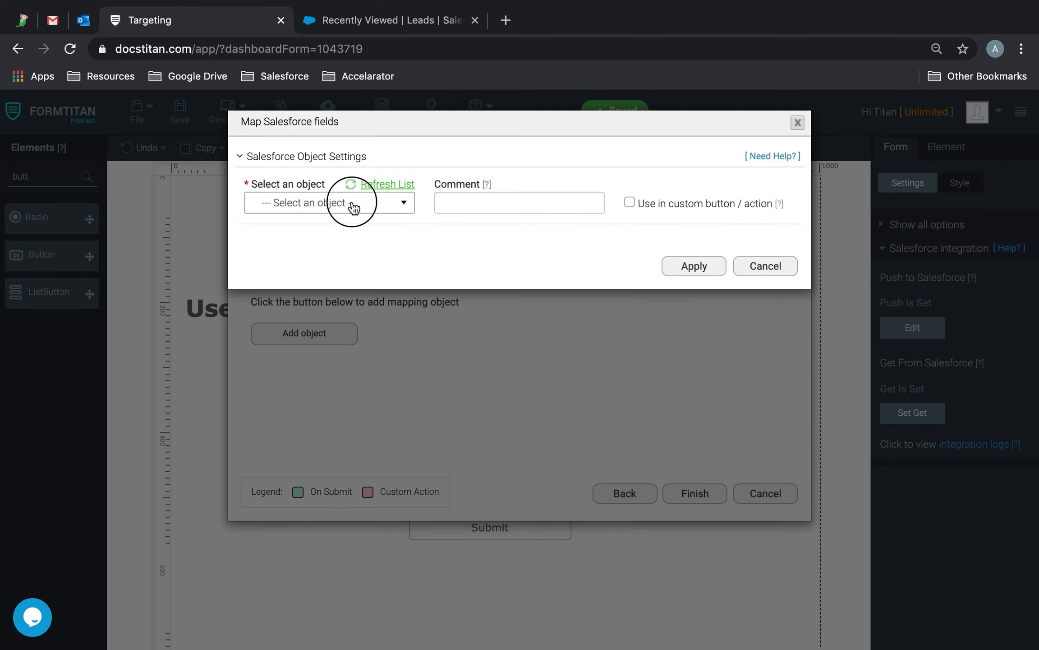
type("lead")
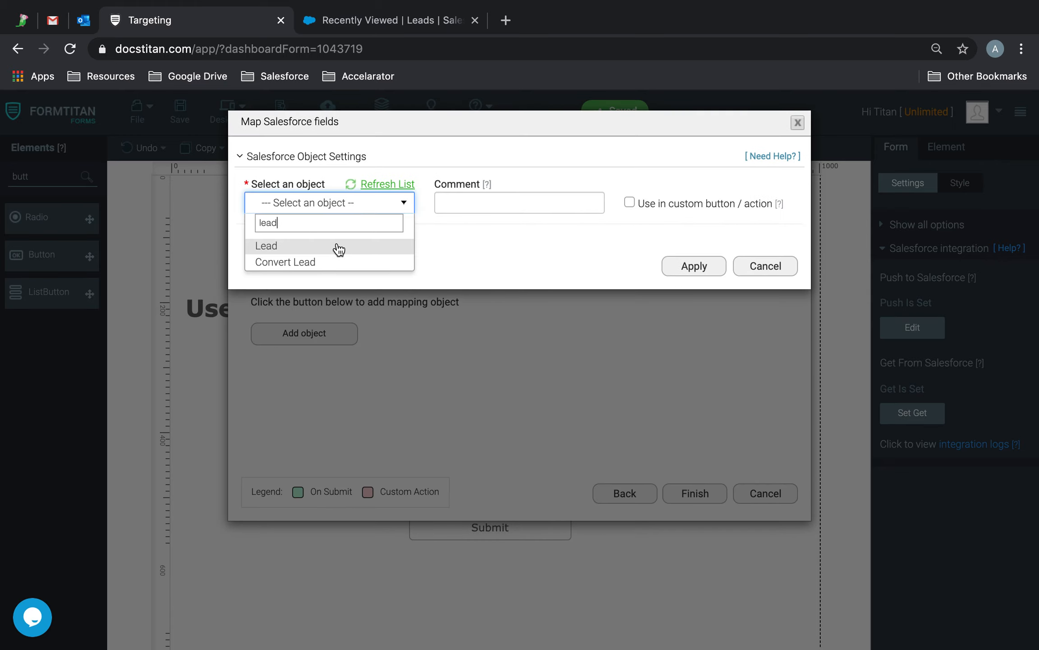
left_click(336, 246)
left_click(454, 207)
type("Create ")
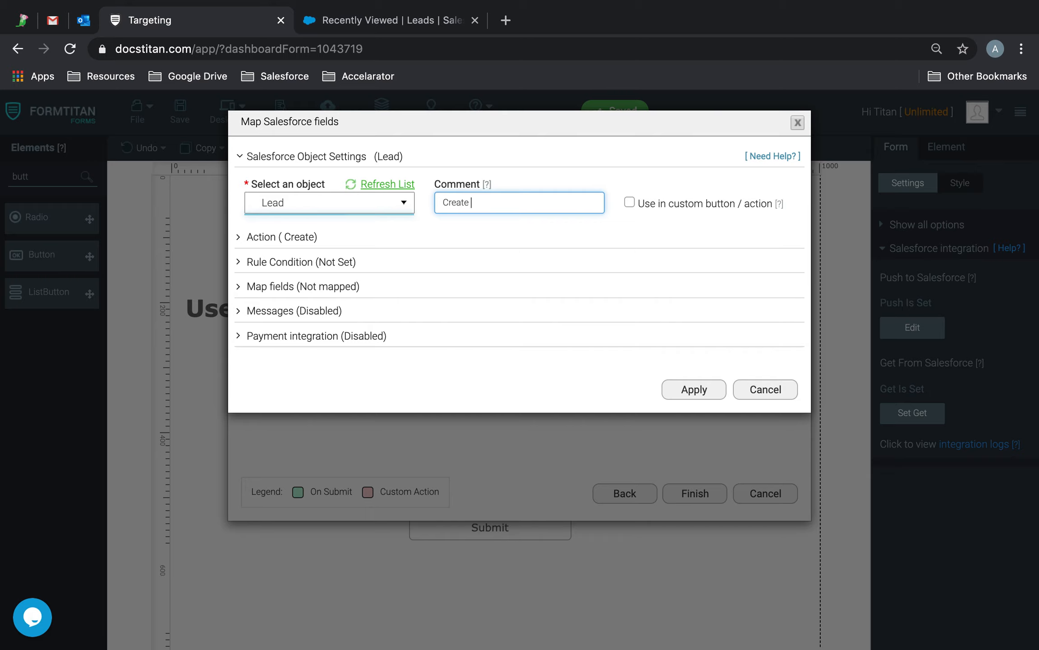
type("Leads")
left_click(296, 234)
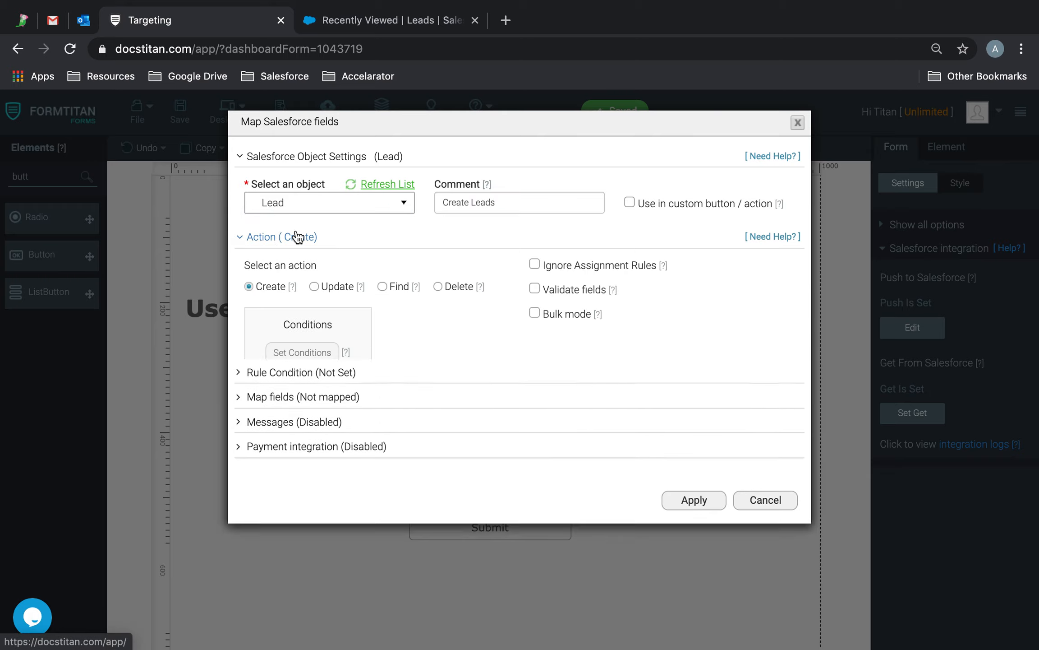
left_click(313, 441)
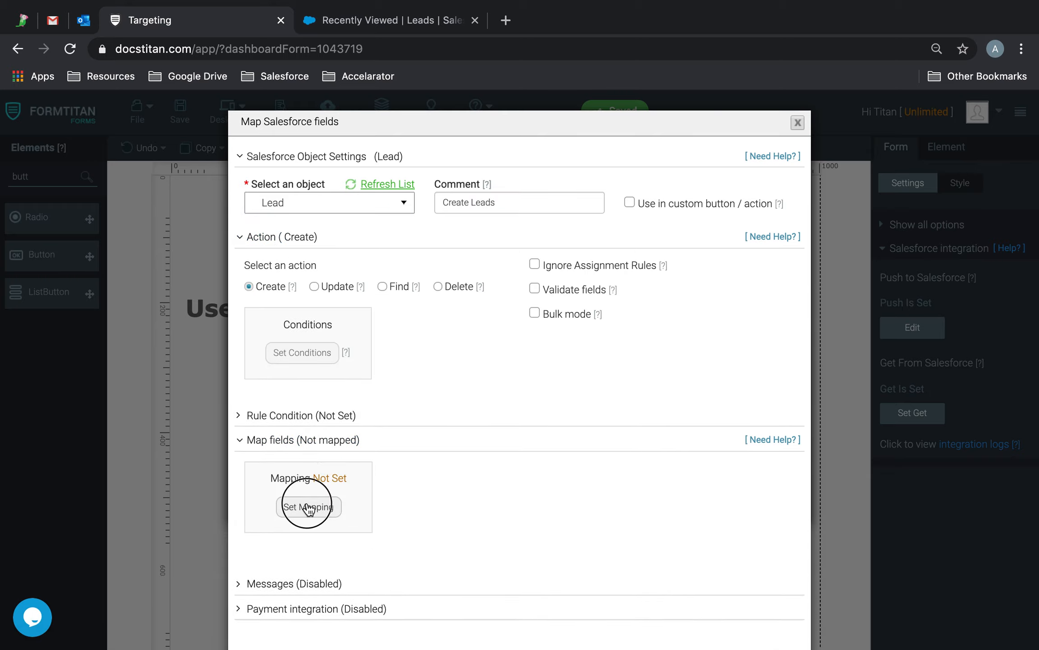
left_click(307, 502)
Step: Map Lead Last Name and First Name to Full Name parts, and Company to Company
left_click(397, 257)
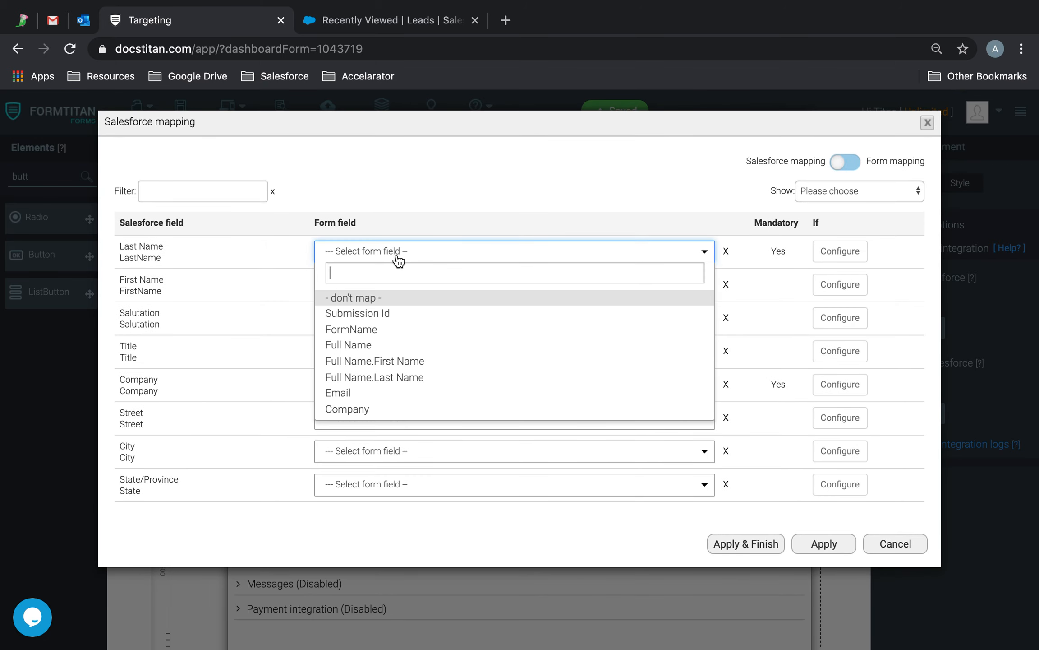
type("last")
left_click(399, 299)
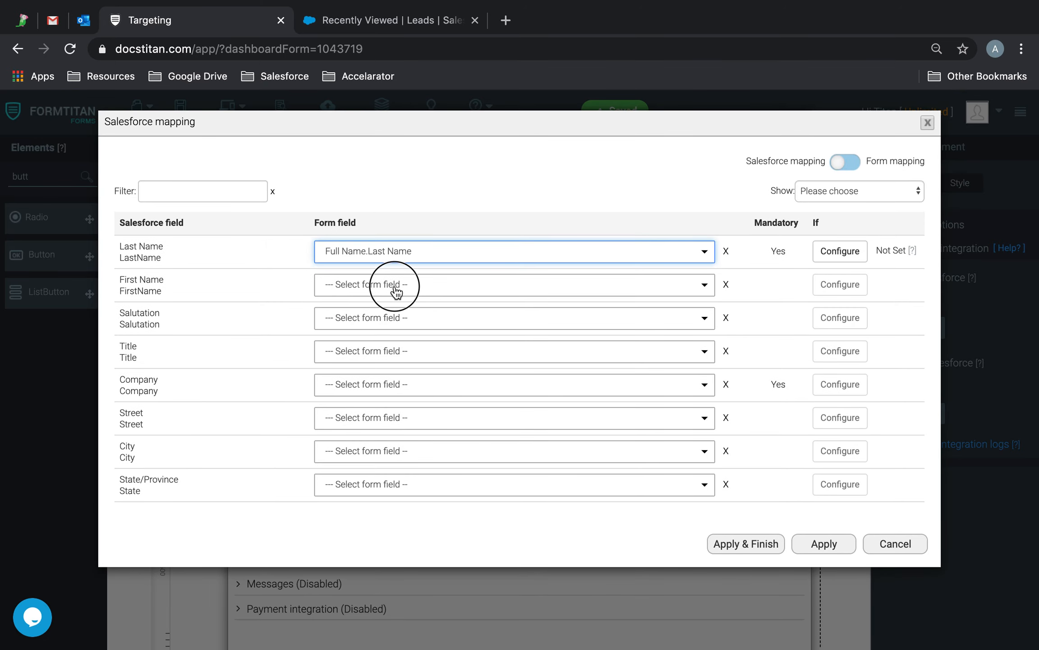
left_click(397, 289)
type("first")
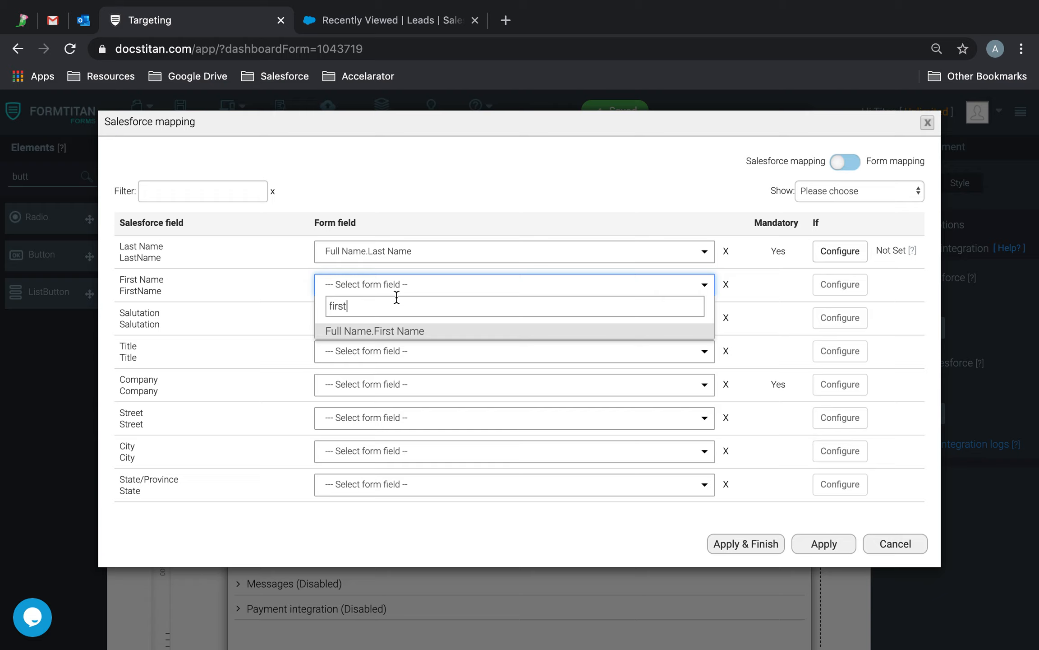
left_click(387, 331)
left_click(376, 384)
type("com")
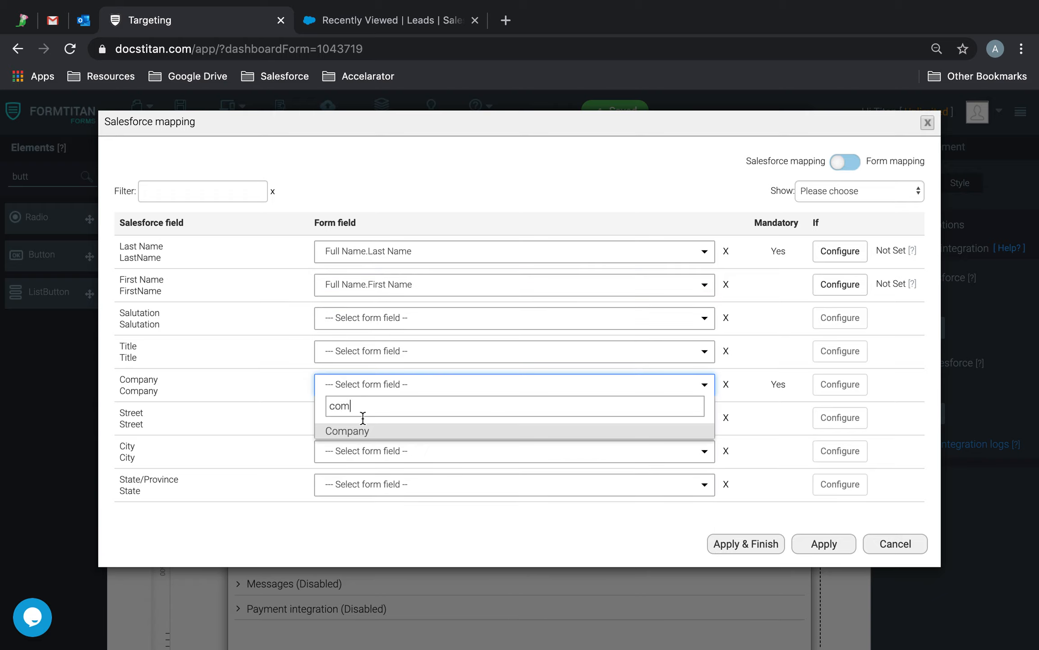
left_click(352, 431)
Step: Map the Lead Email field to the form's Email field
left_click(207, 187)
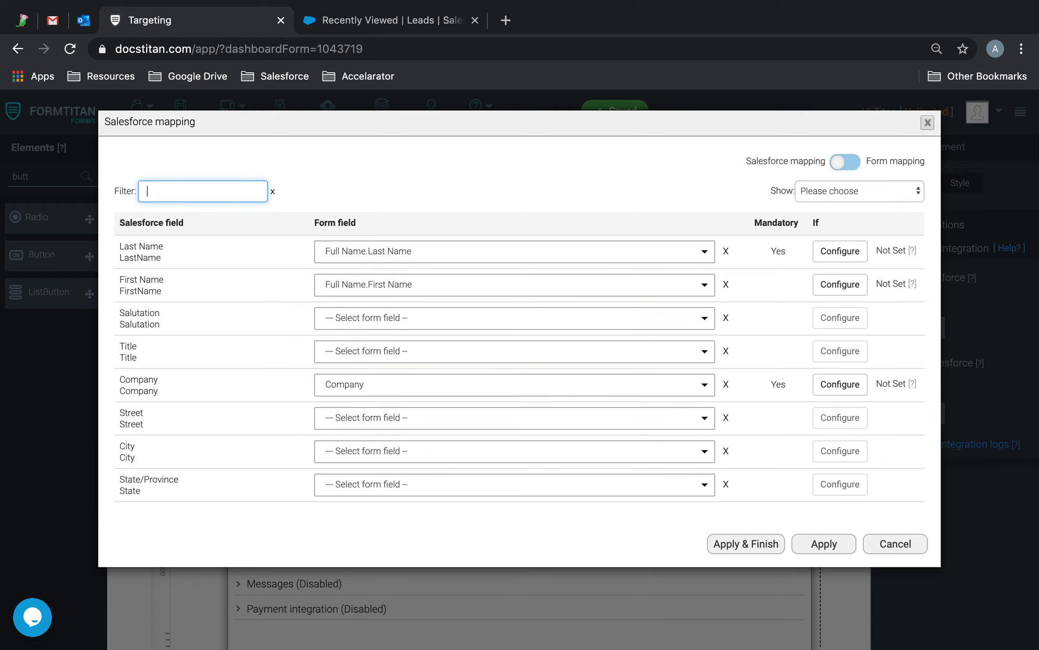
type("email")
left_click(354, 258)
type("email")
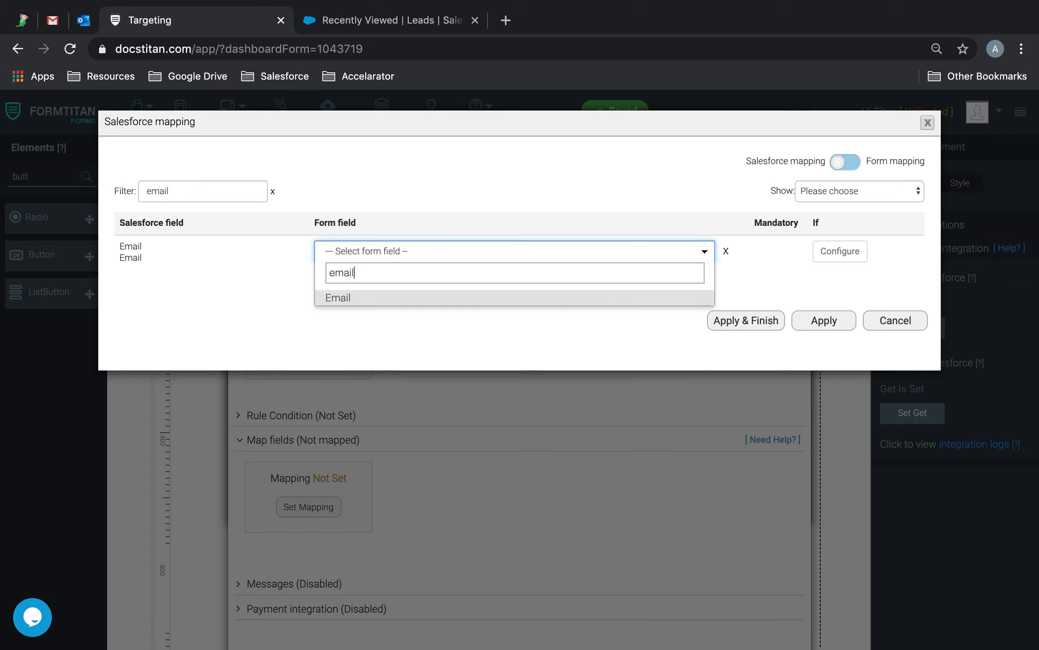
left_click(344, 299)
Step: List only mandatory Salesforce fields and give Status the fixed value Other
left_click(864, 191)
left_click(850, 218)
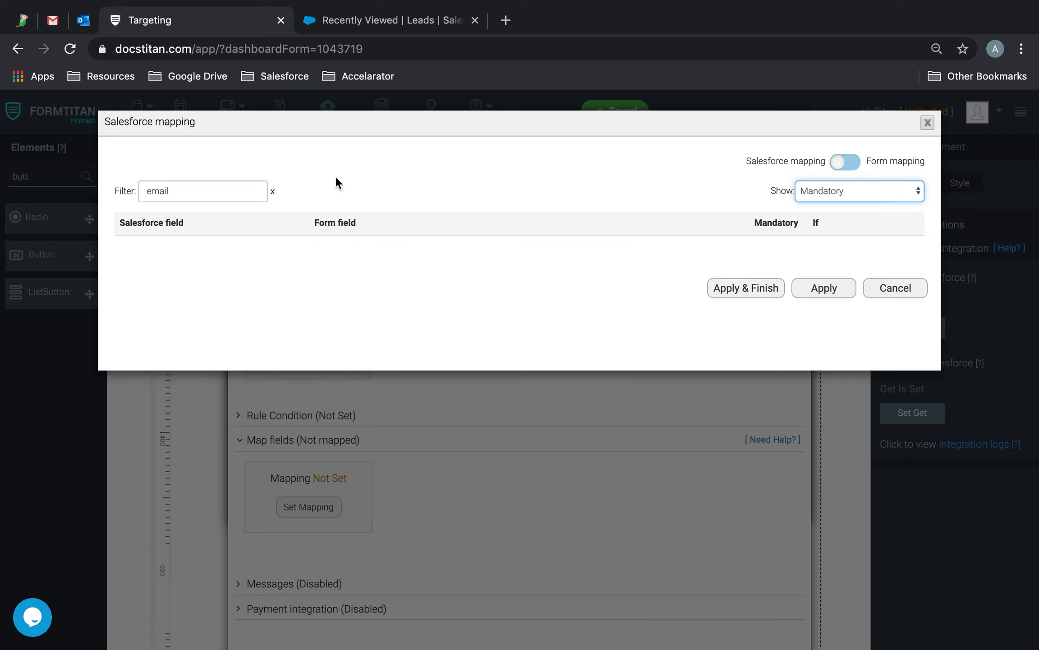
left_click(273, 194)
left_click(465, 319)
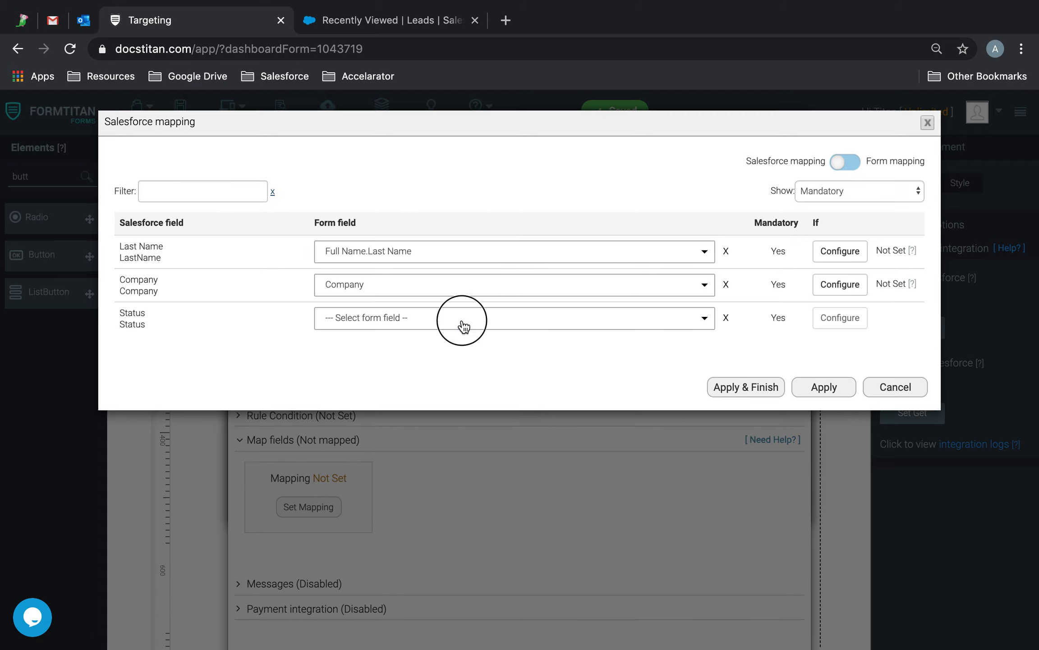
type("other")
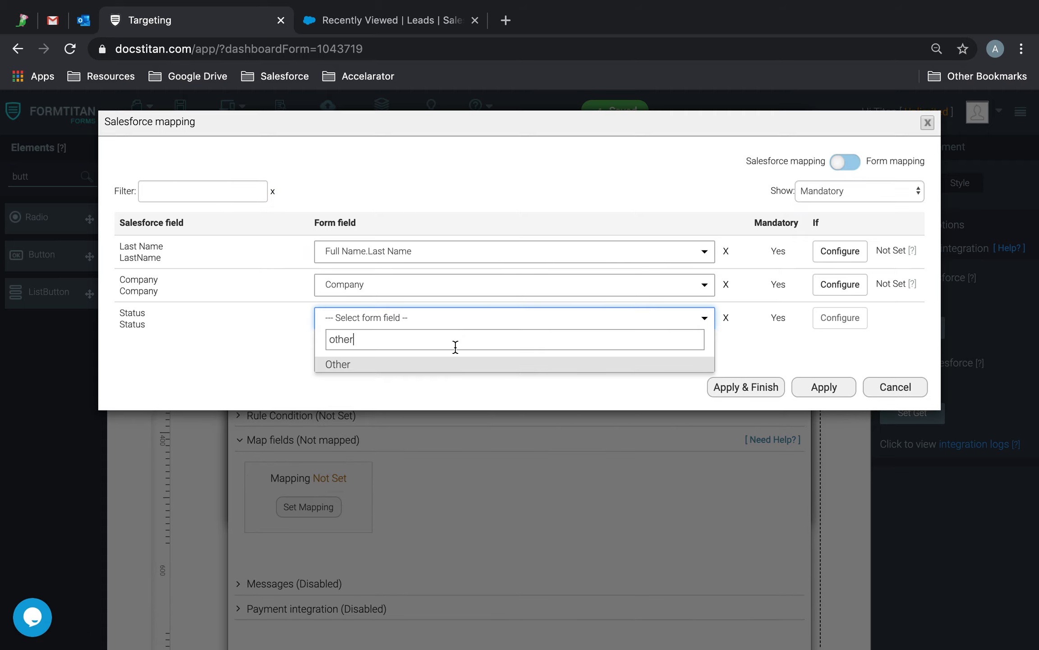
left_click(431, 365)
Step: In Salesforce, open the first lead and select its 'Open - Not Contacted' status
left_click(400, 18)
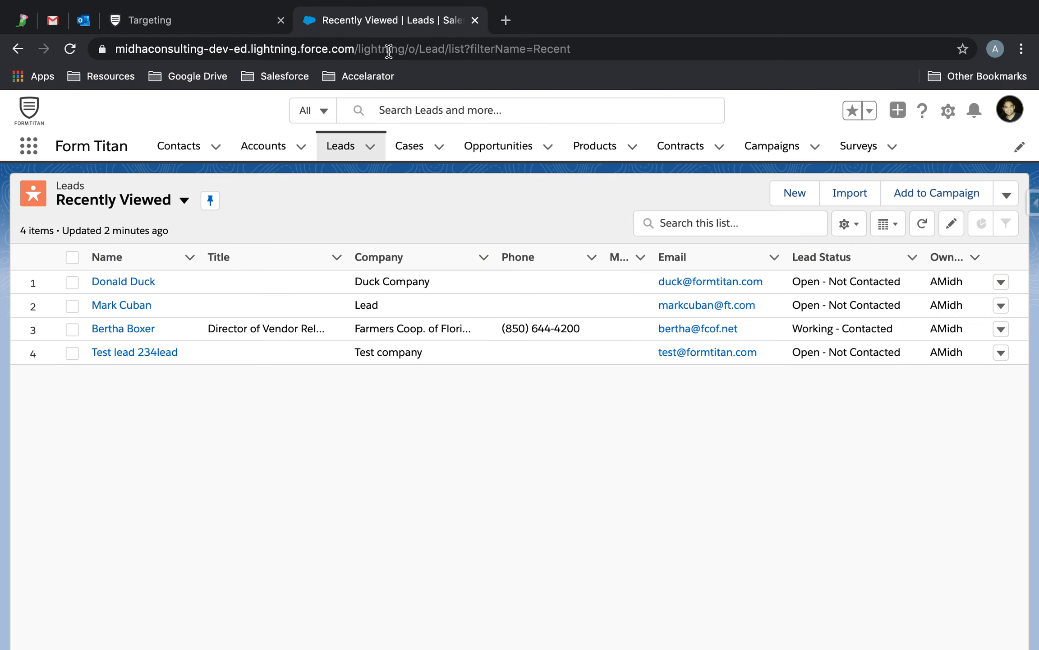
left_click(125, 282)
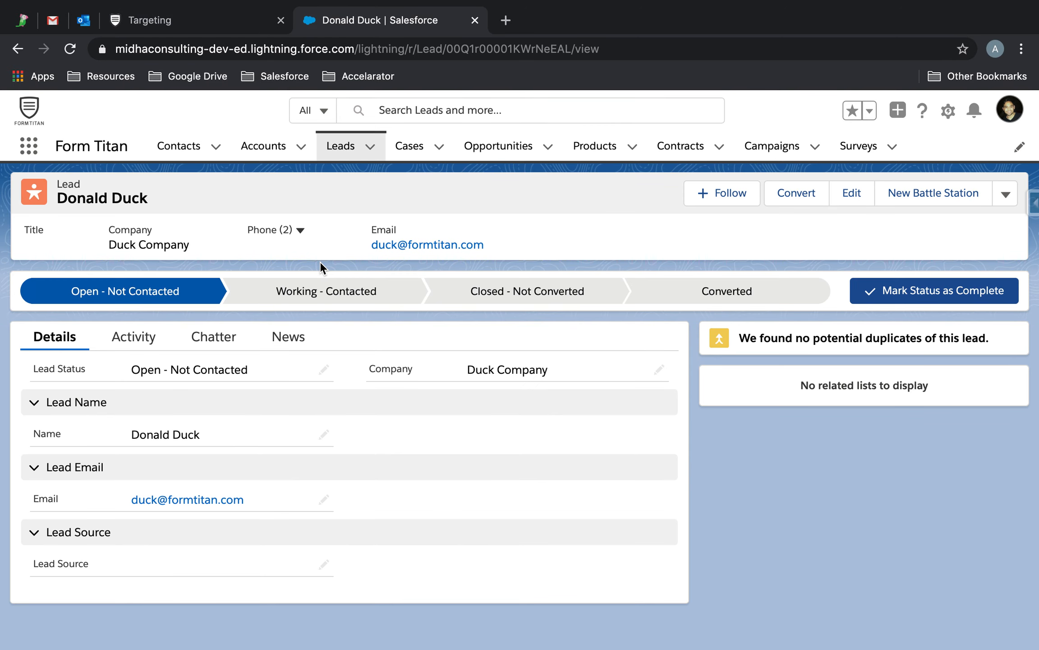
left_click(261, 369)
left_click_drag(261, 370, 131, 373)
Step: Set the mapping's Status value to the copied 'Open - Not Contacted'
key("ctrl+c")
left_click(240, 18)
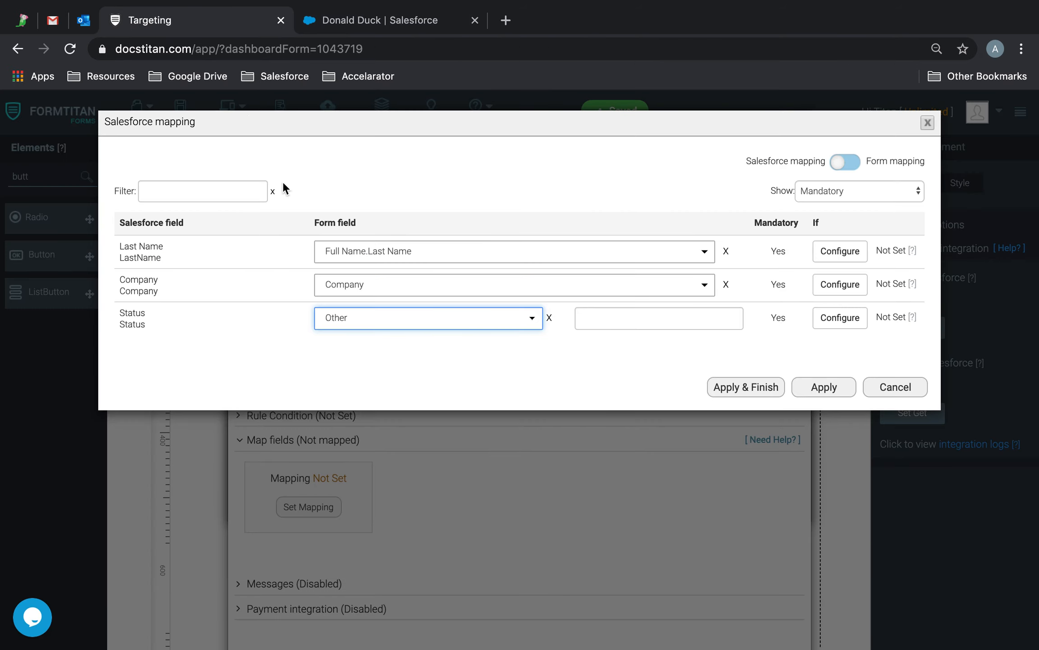
left_click(598, 317)
key("ctrl+v")
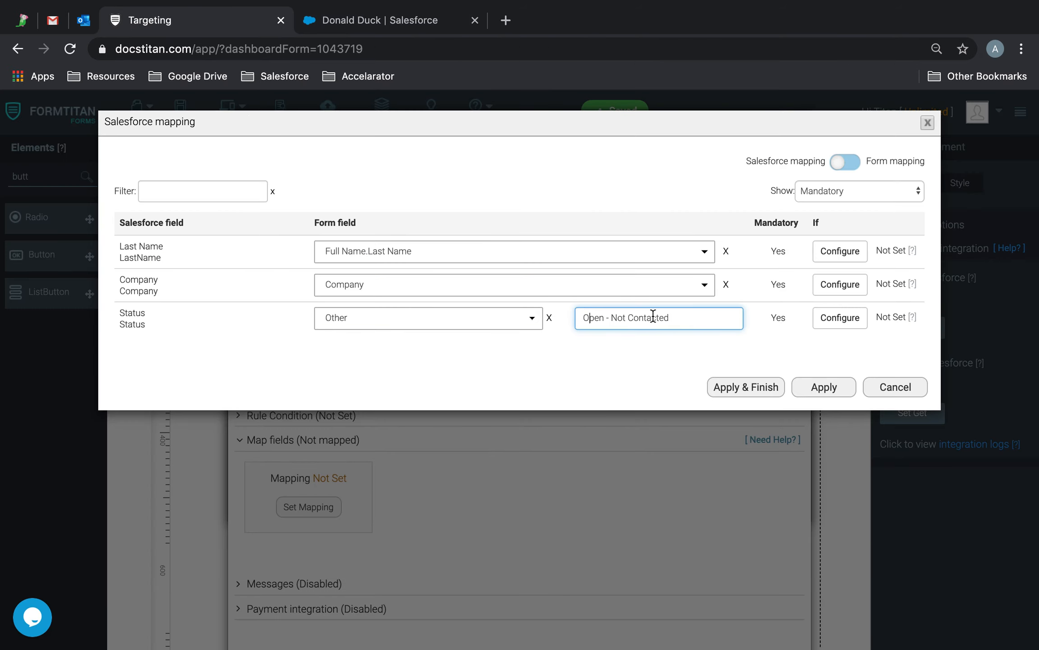
Step: Apply the Lead mapping, save the form, and show all form settings
left_click(740, 387)
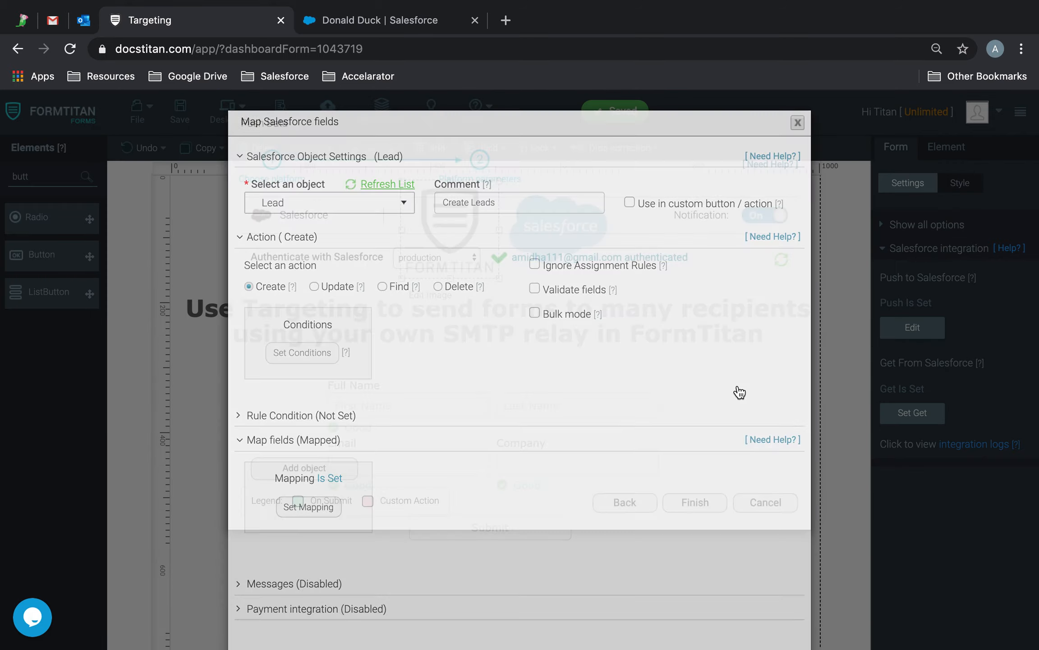
left_click(181, 111)
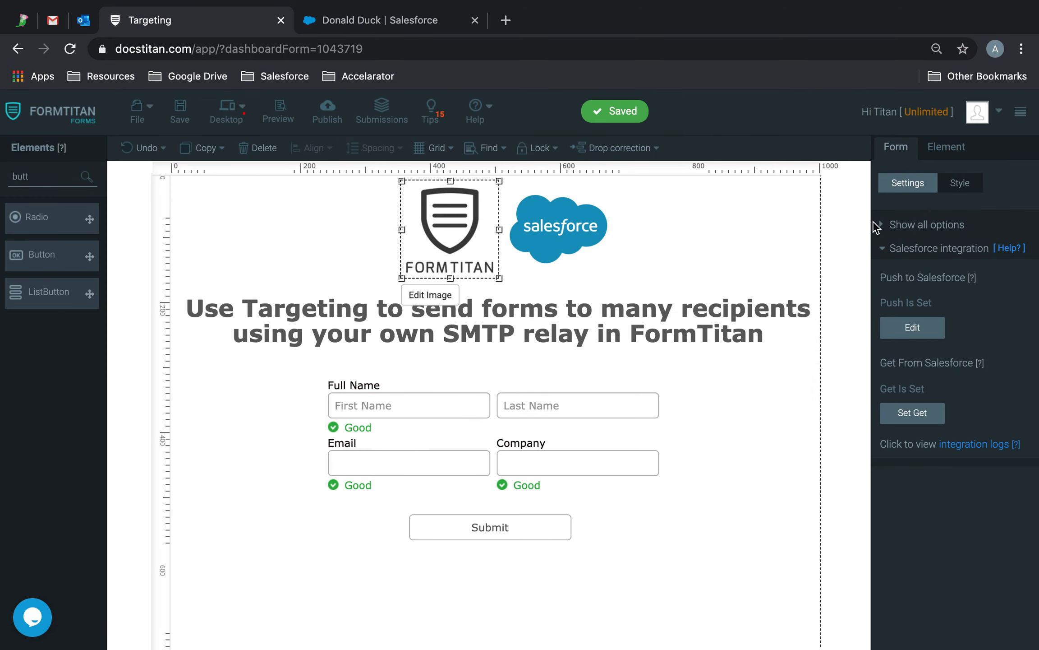
left_click(934, 248)
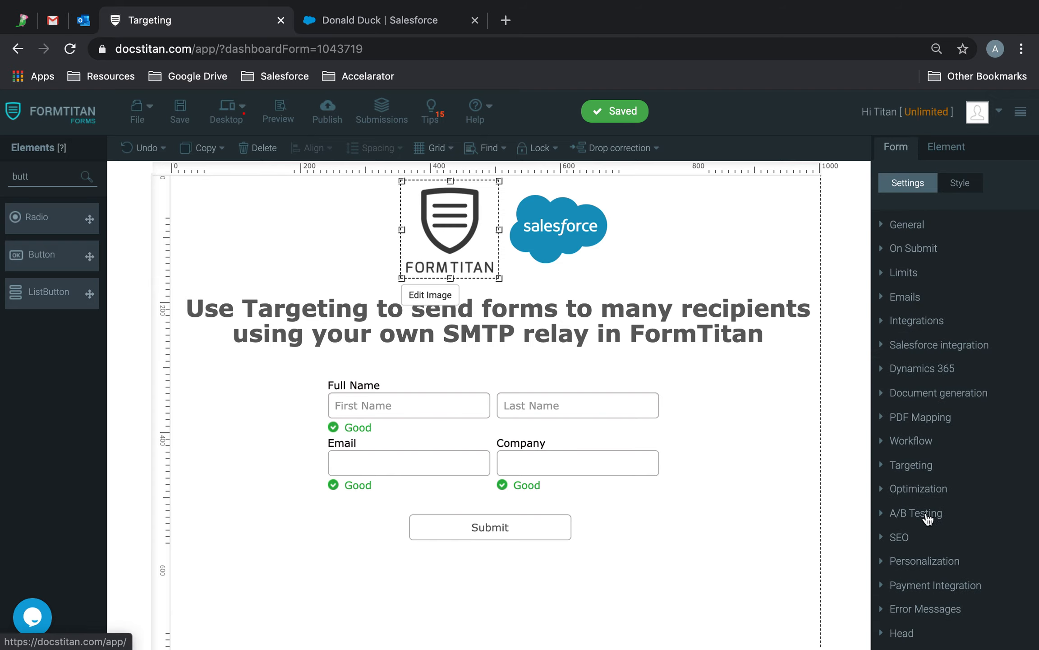
Step: Open the targeting campaign manager and review the existing Create Leads campaign without changes
left_click(923, 467)
left_click(947, 301)
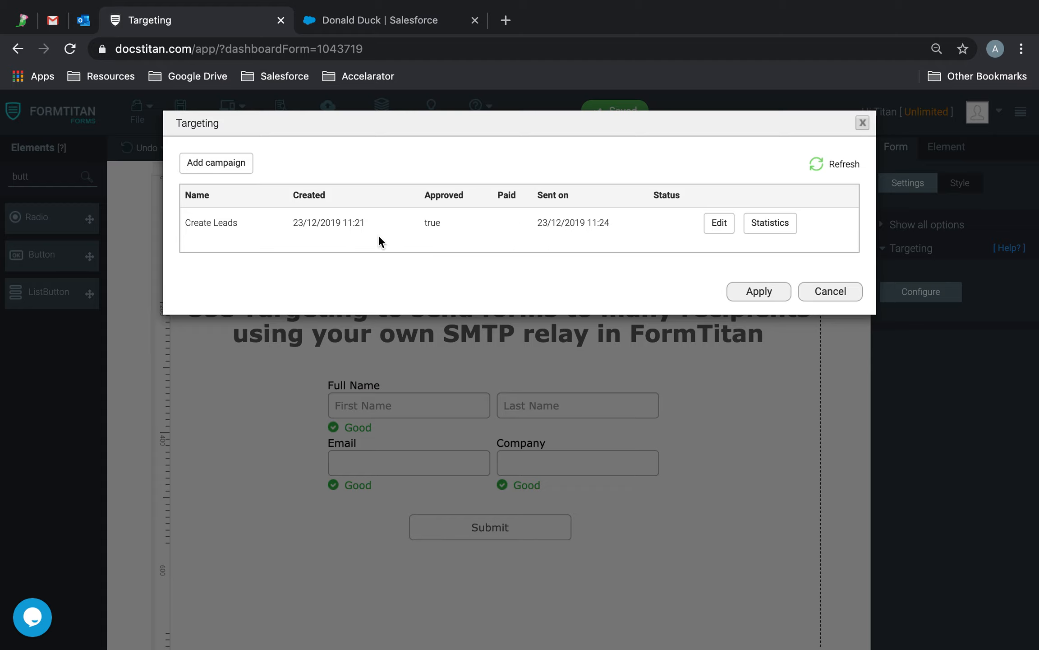
left_click(710, 229)
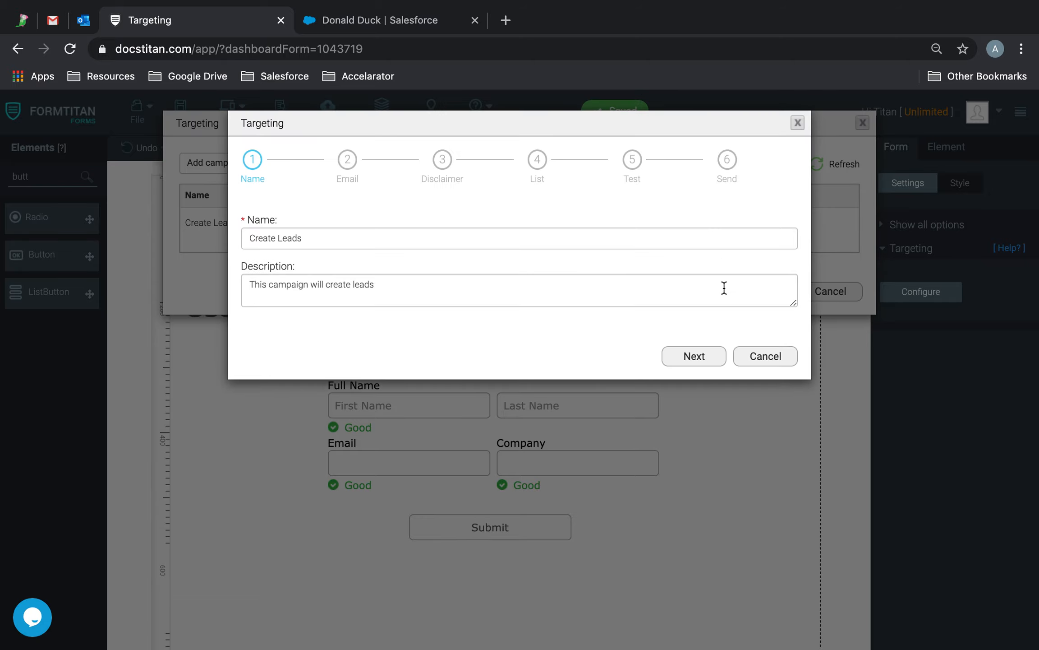
left_click(751, 362)
Step: Add a campaign named 'FormTitan Coupon Campaign' with a description beginning 'Sends FormTi'
left_click(220, 162)
left_click(271, 232)
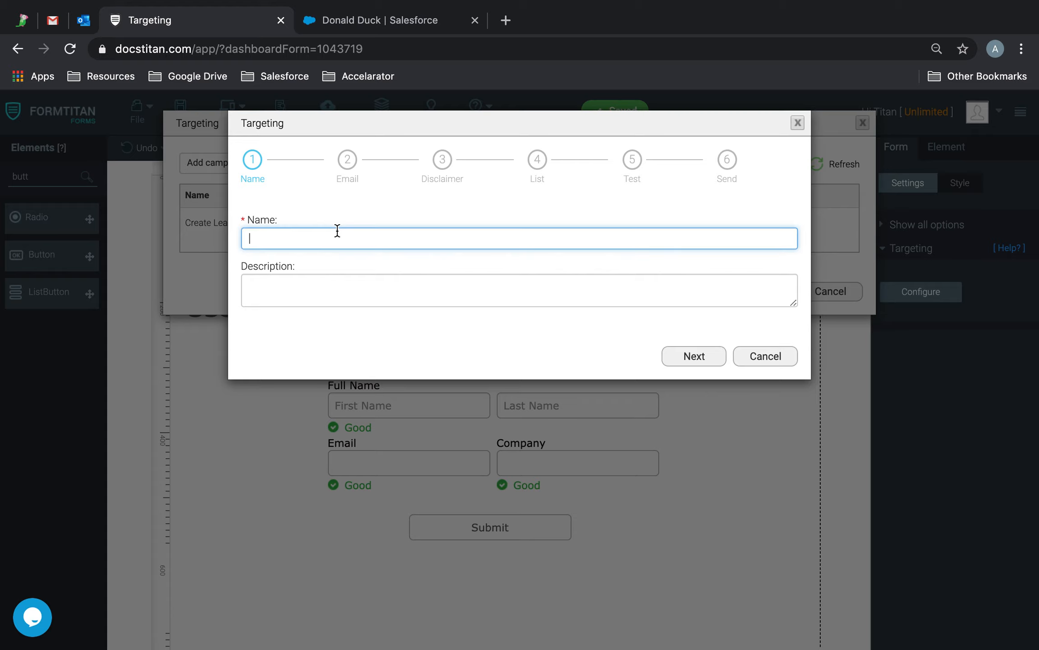
type("R")
type("upon Campaign")
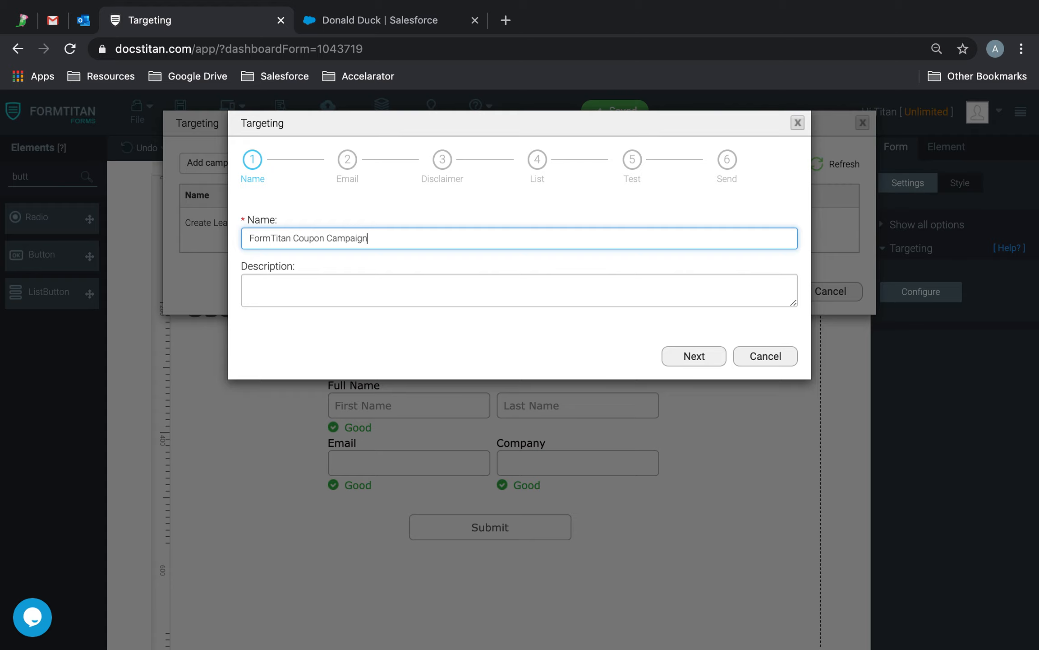
left_click(324, 302)
type("Sends FormTi")
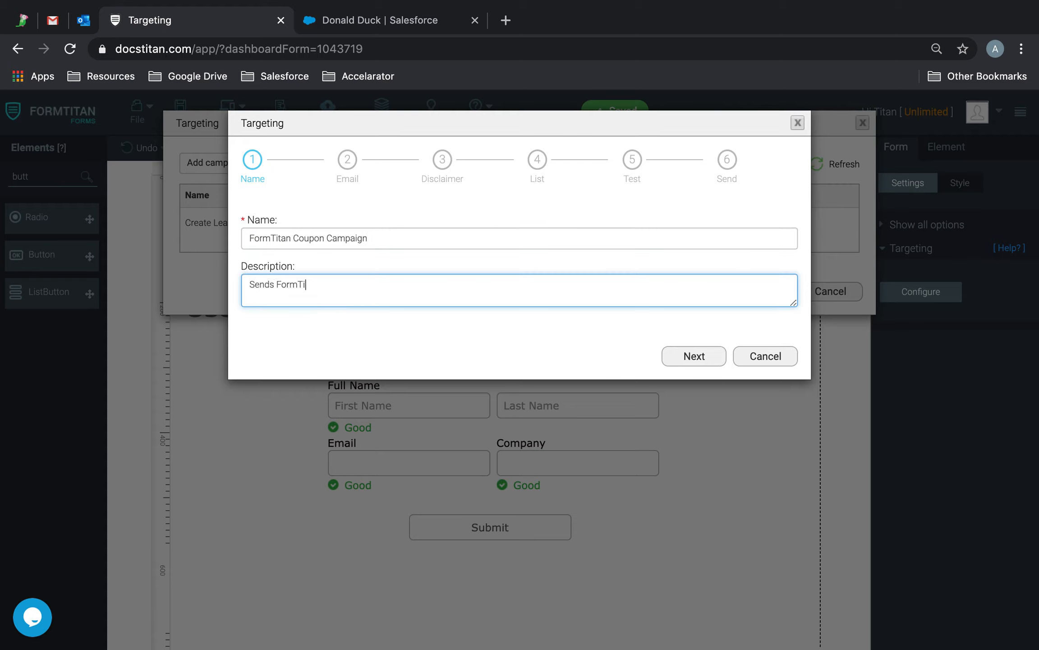
type("ns")
Step: Set the email subject 'Please register to claim your coupon..', sender name, and no-reply address
left_click(686, 359)
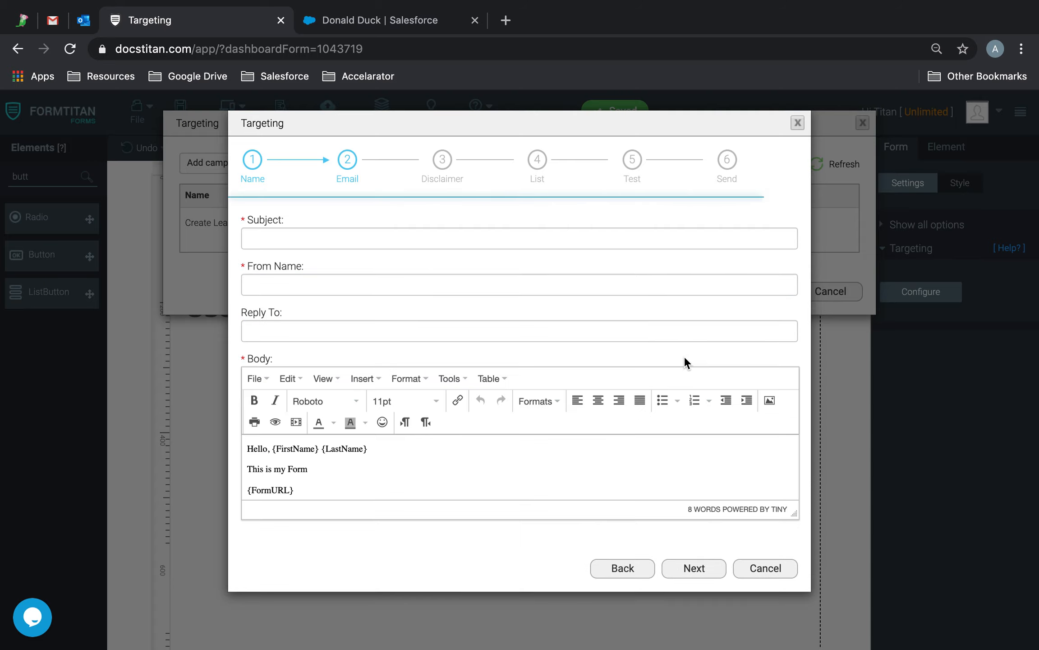
left_click(393, 239)
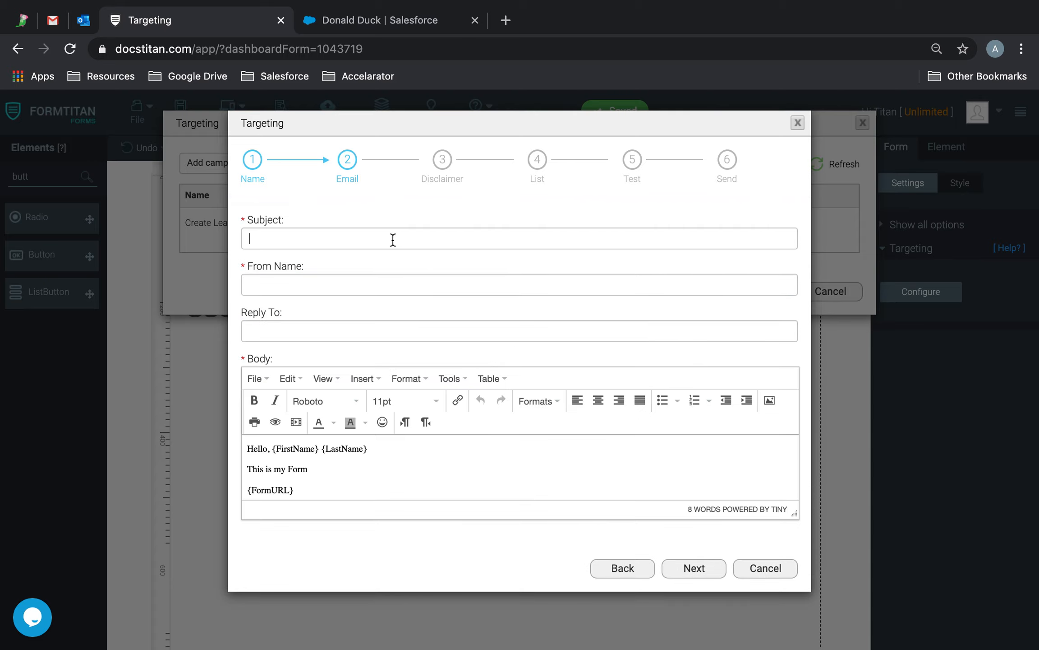
type("Please register to claim your coupon..")
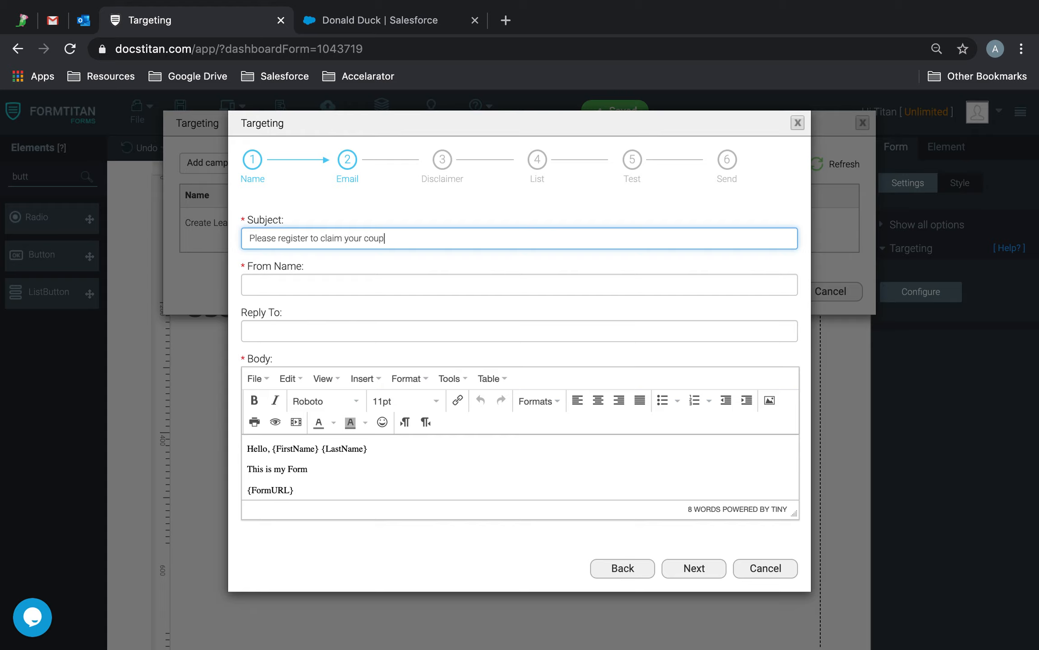
left_click(346, 281)
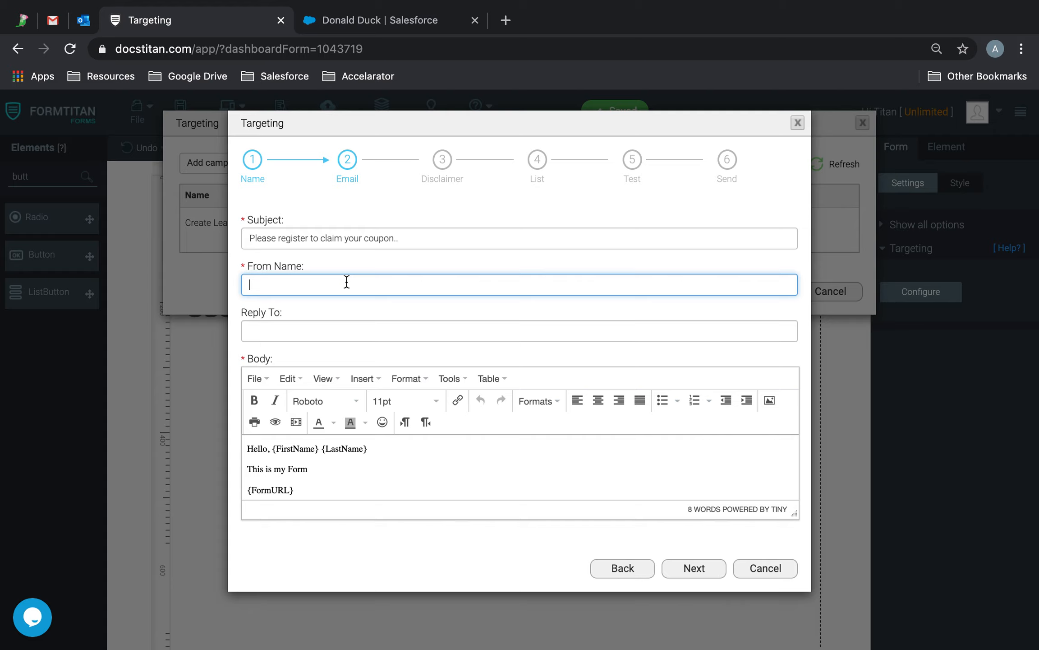
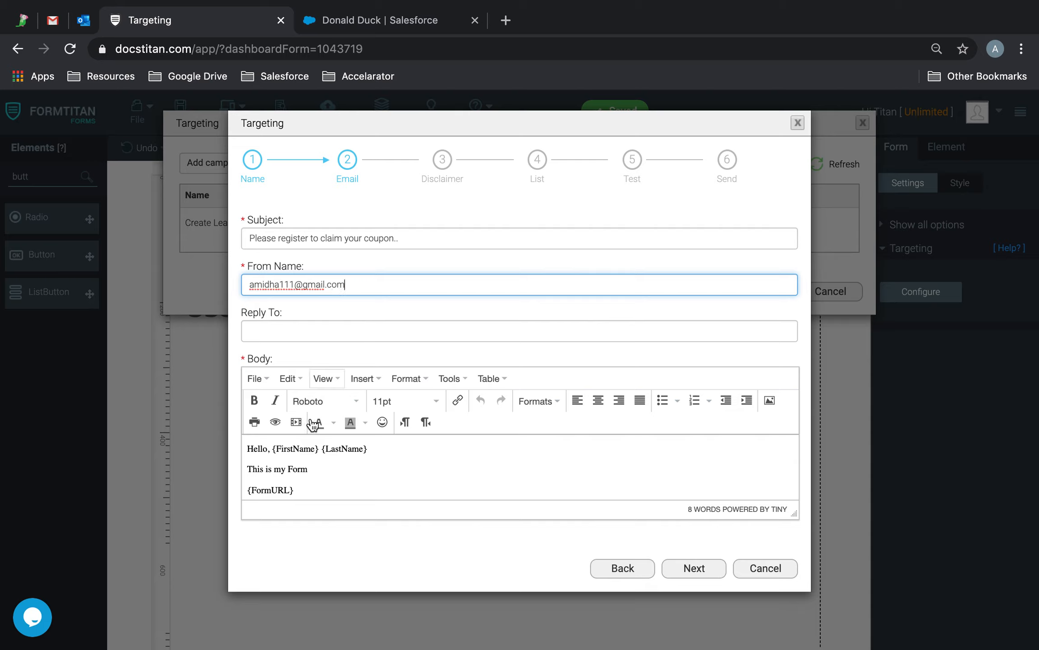
left_click(334, 328)
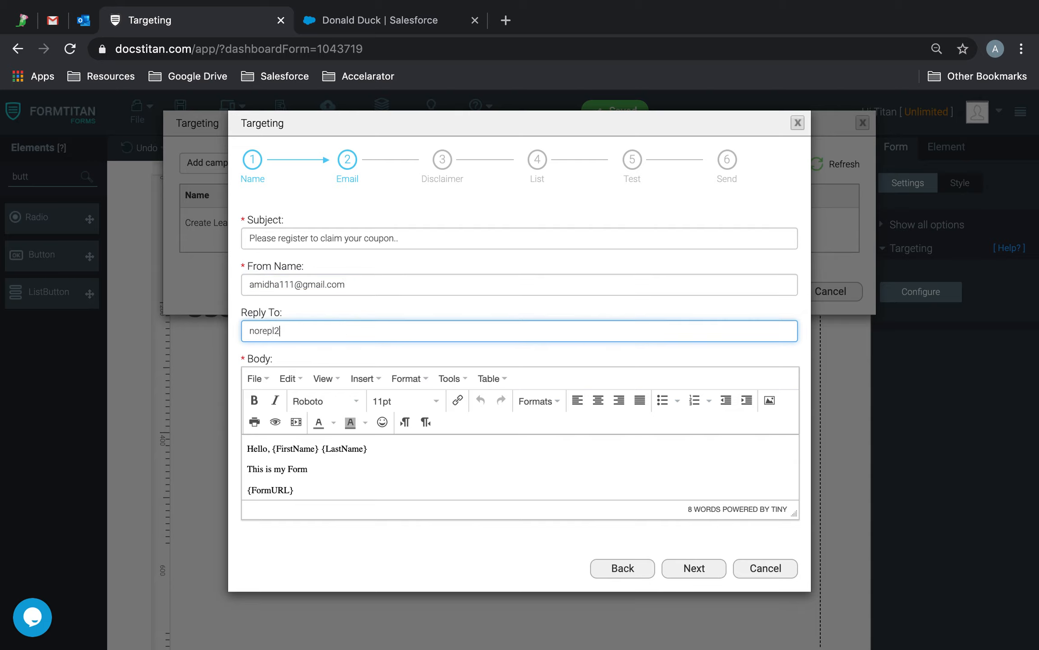
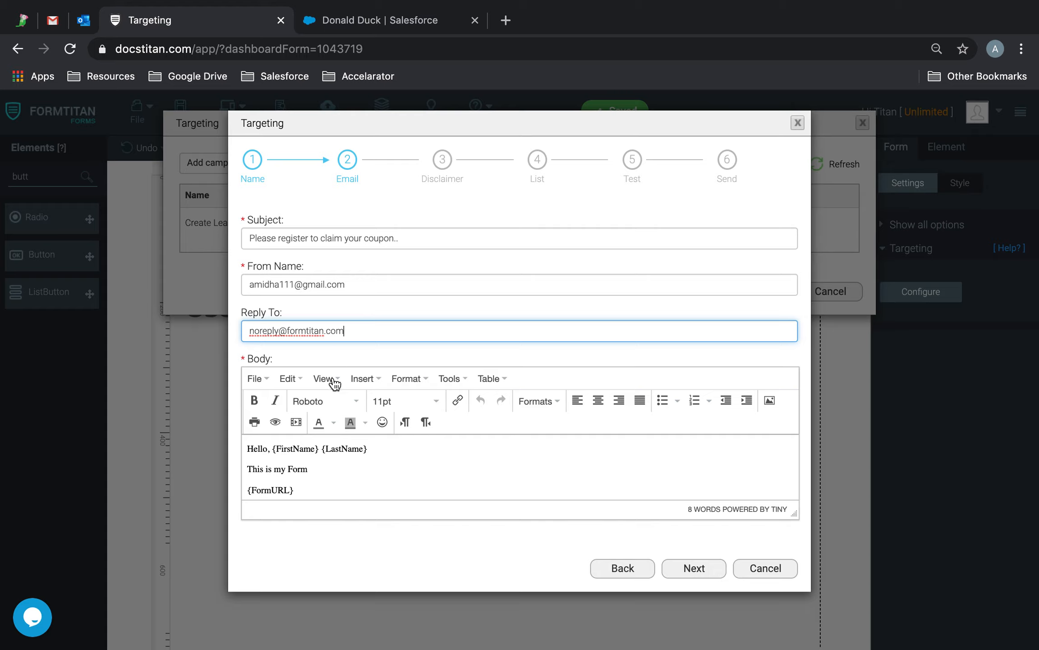
Step: Add a 'Please fill out' coupon line after the greeting, above the {FormURL} placeholder
left_click(375, 448)
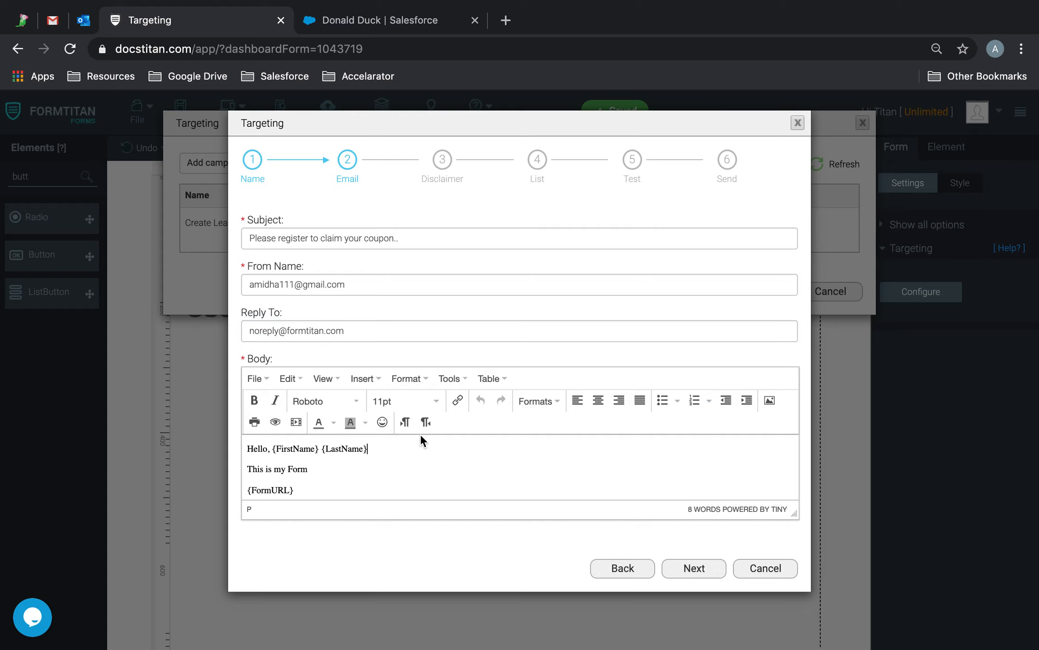
key("Return")
key("Return")
key("BackSpace")
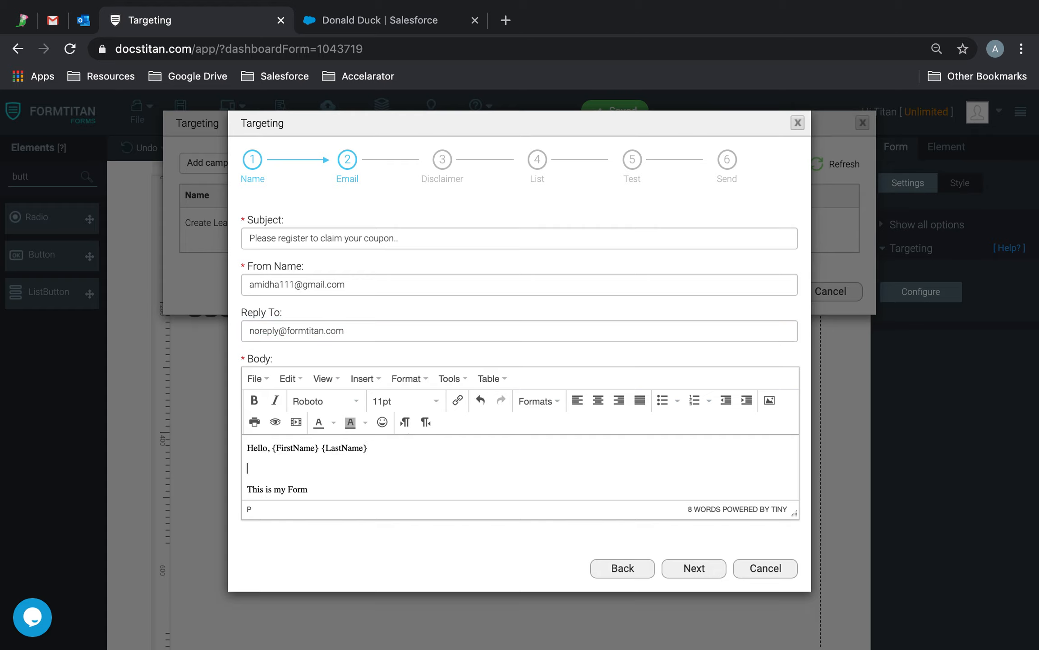
type("Please fill out")
type("cp")
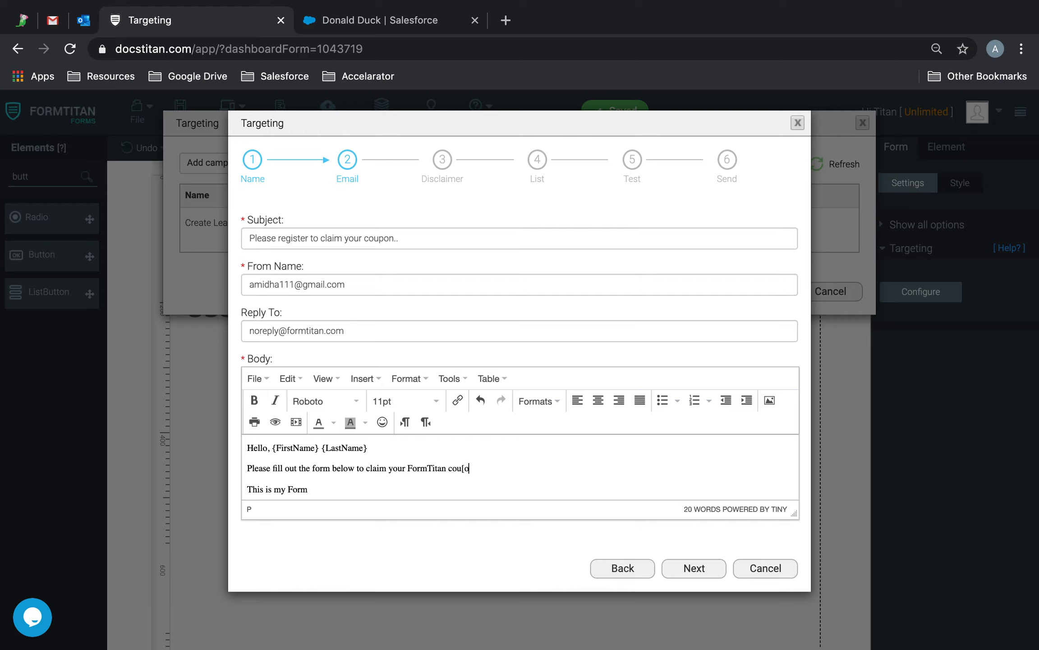
scroll(497, 460, "down", 2)
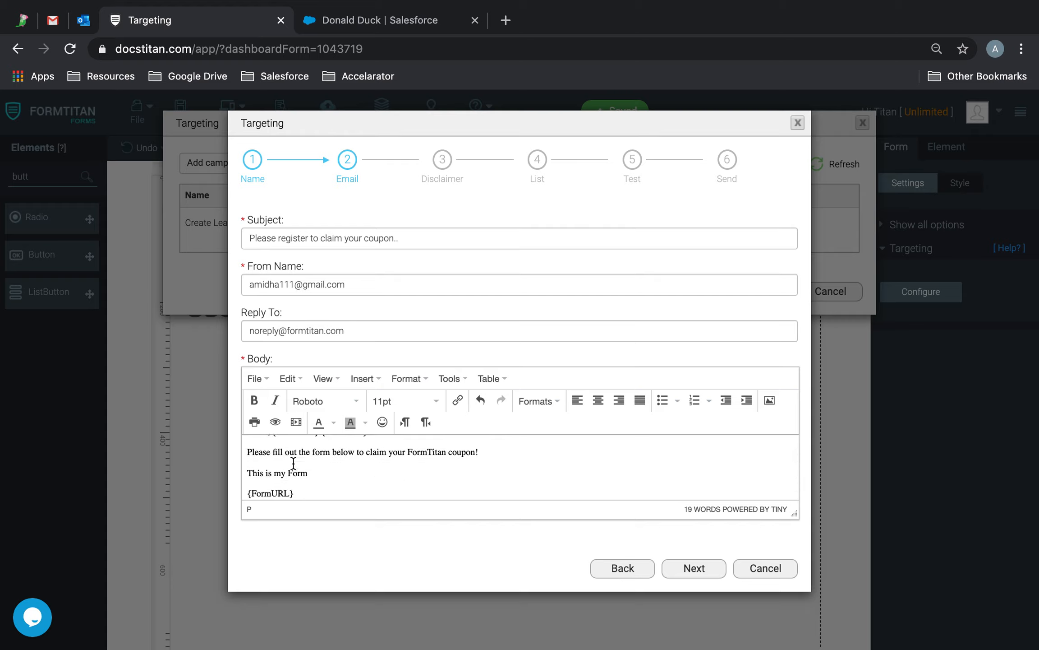
scroll(279, 463, "up", 1)
scroll(277, 463, "down", 1)
scroll(276, 462, "up", 1)
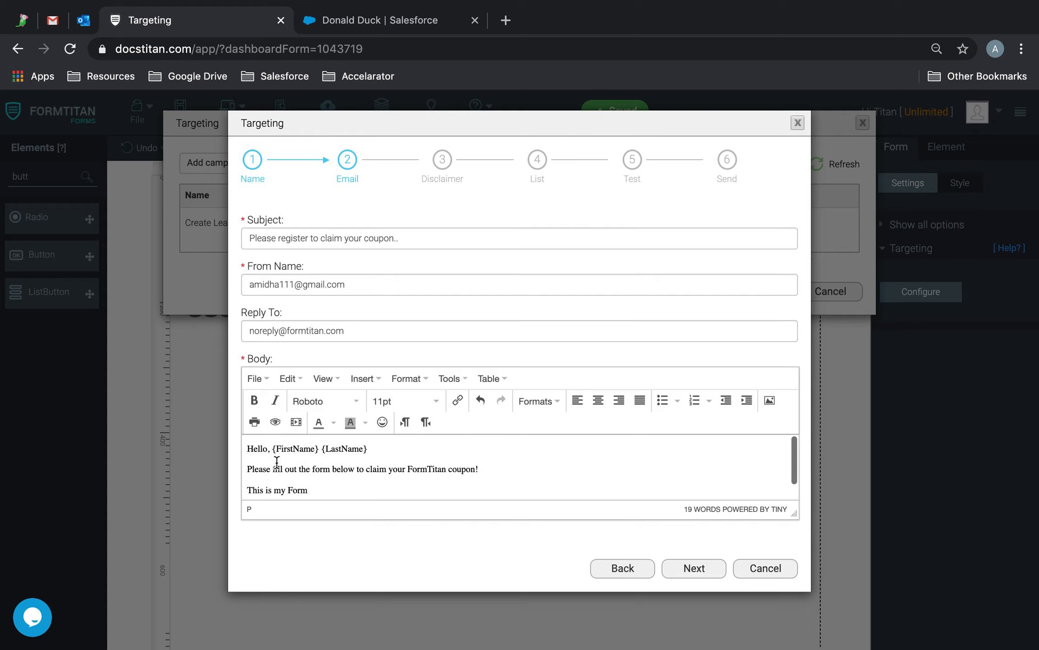
scroll(370, 458, "down", 1)
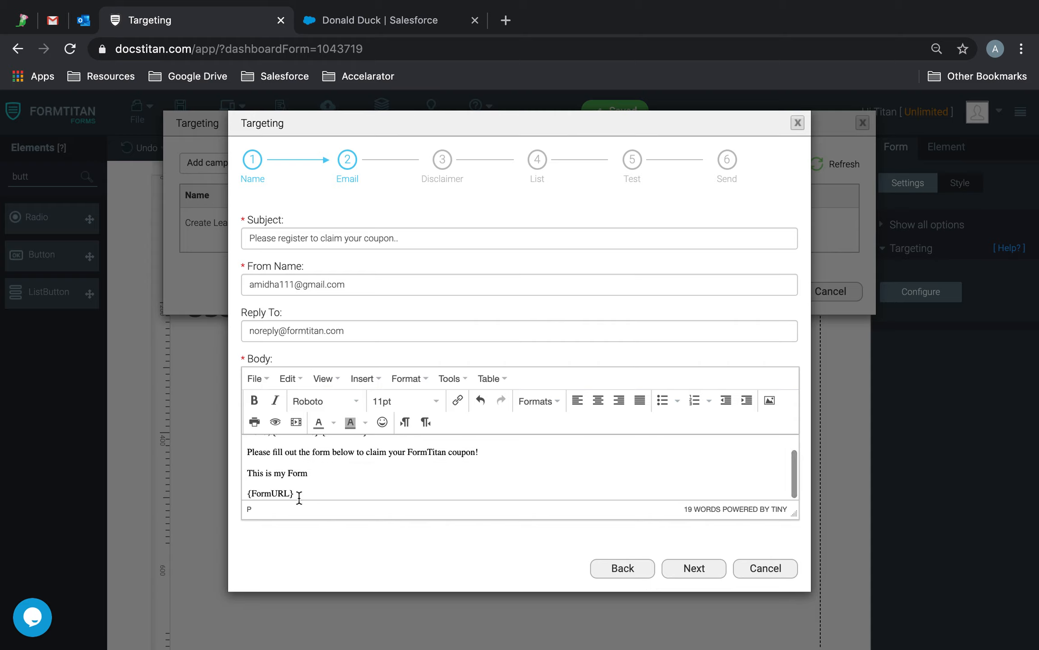
left_click_drag(295, 494, 235, 490)
left_click(334, 484)
left_click(686, 569)
Step: Enter 'This is a demo, please ignore!' as the campaign disclaimer and go to the list step
left_click(440, 277)
type("Thi")
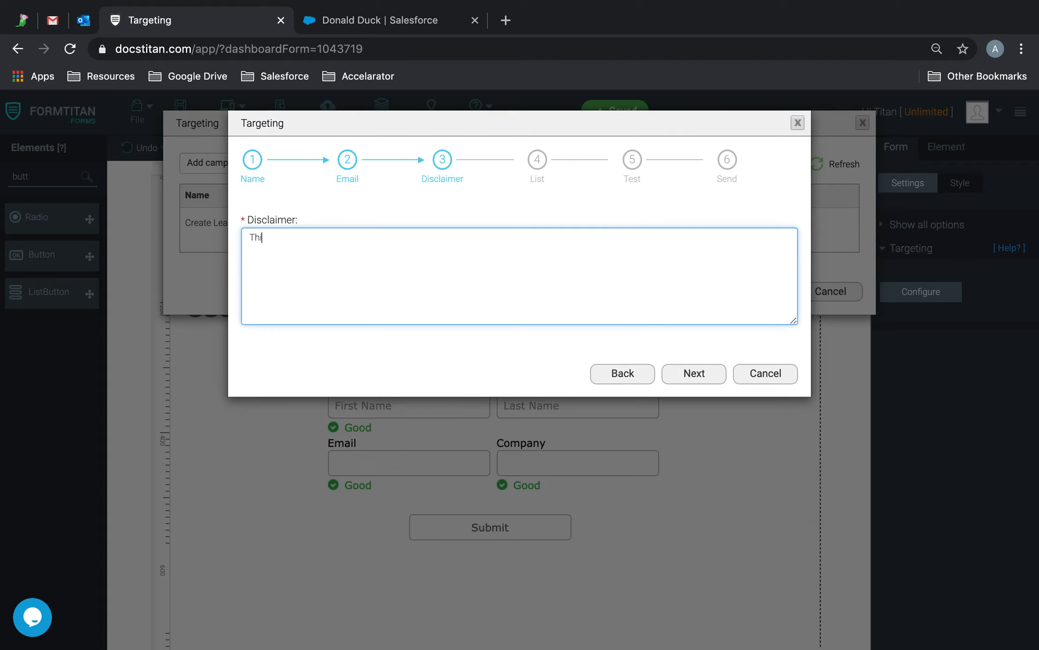
type("s is a demo ")
type("please ignore!")
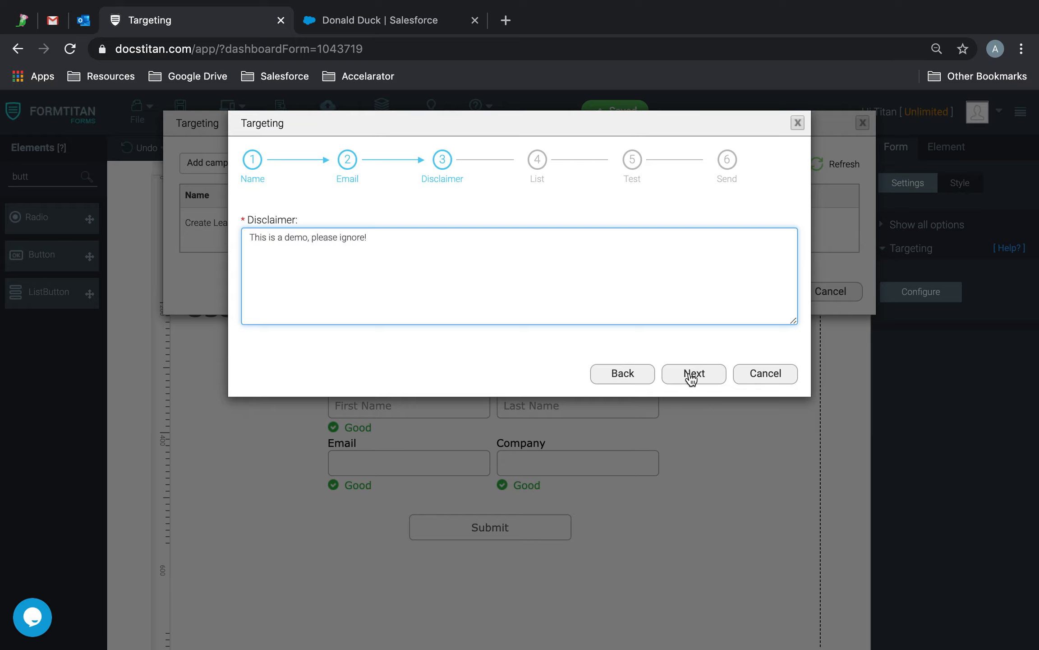
left_click(689, 372)
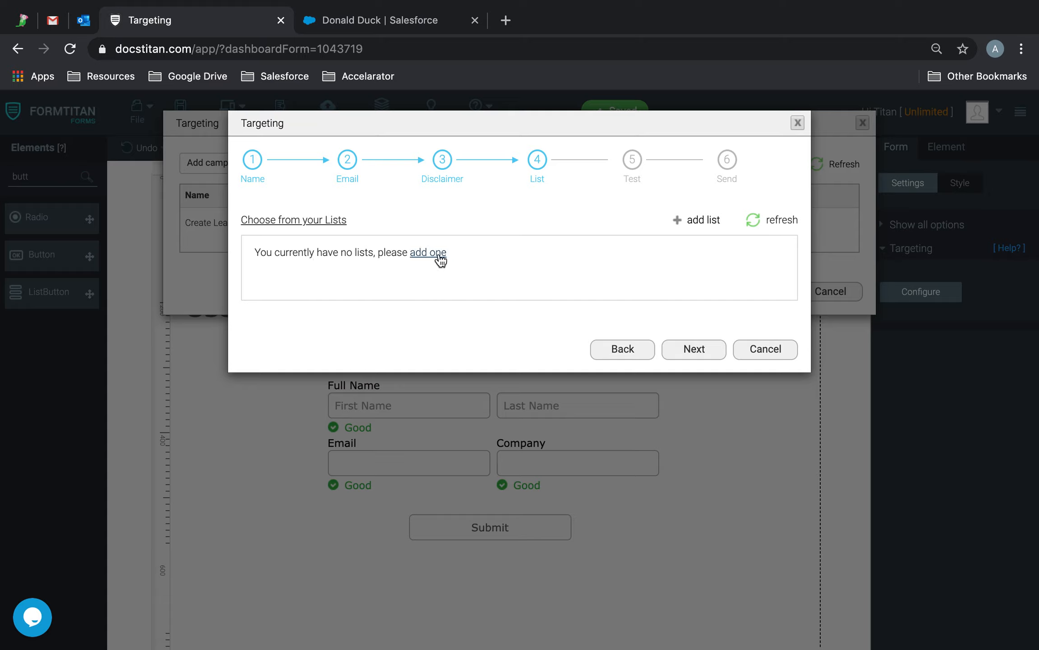
Step: Create an active list 'FormTitan Coupon List', description 'Coupon List', accepting the agreements
left_click(701, 220)
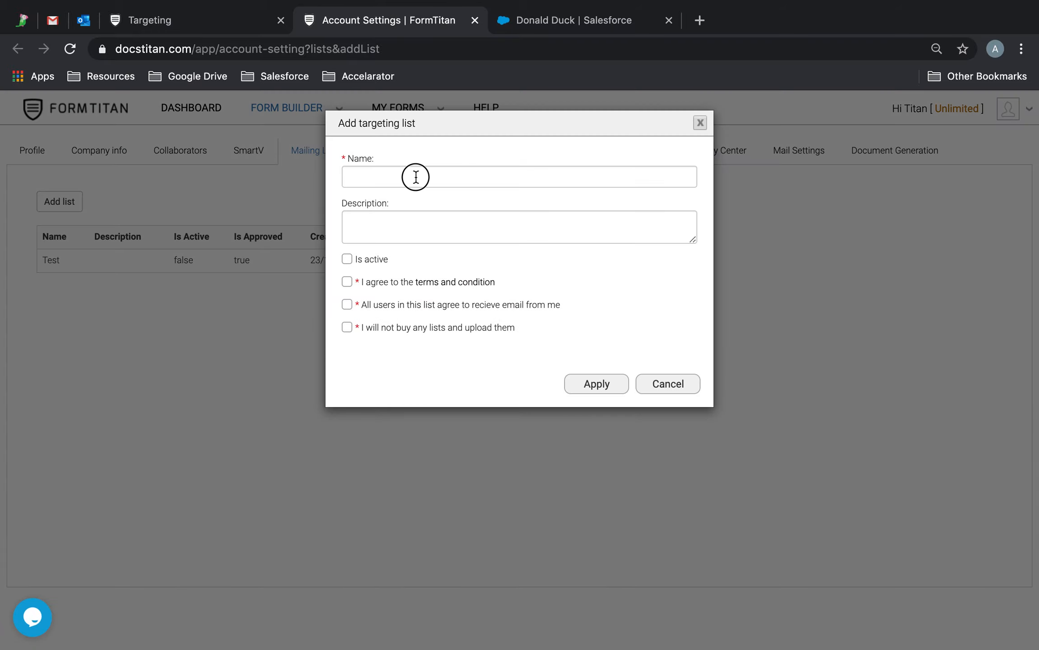
left_click(416, 177)
type("F")
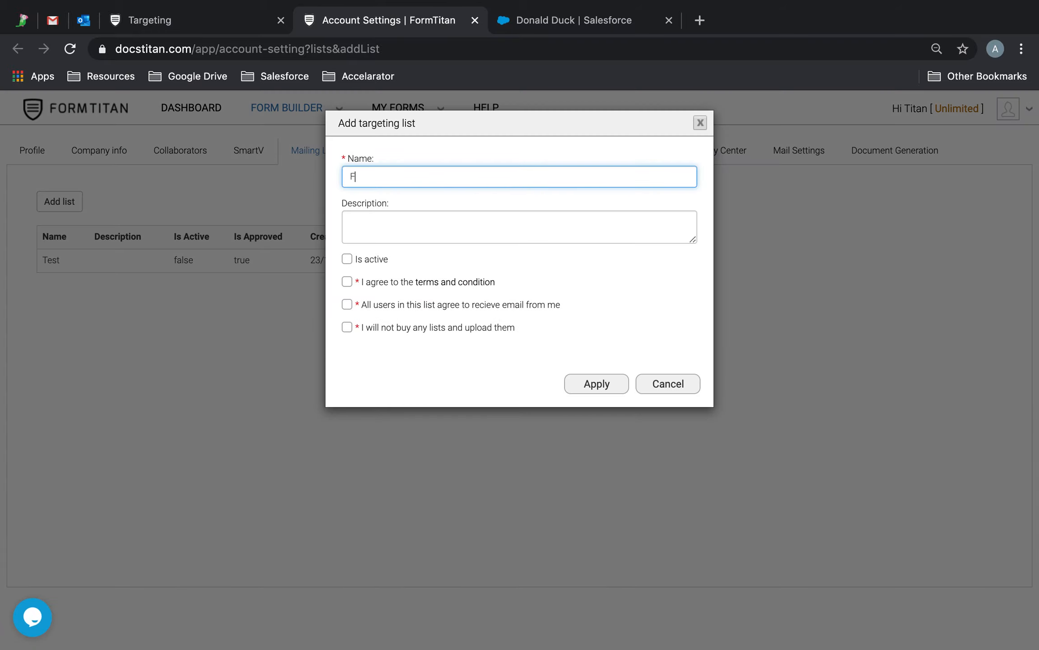
type("ormTitan Coupon List")
left_click(436, 221)
type("Co")
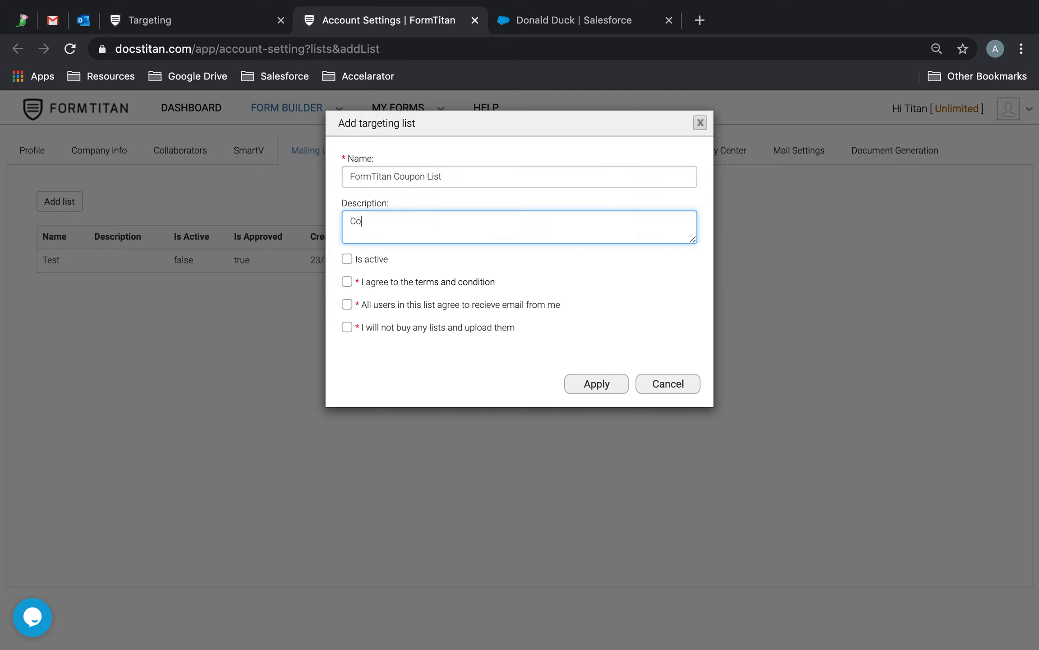
type("upon List")
left_click(347, 259)
left_click(348, 282)
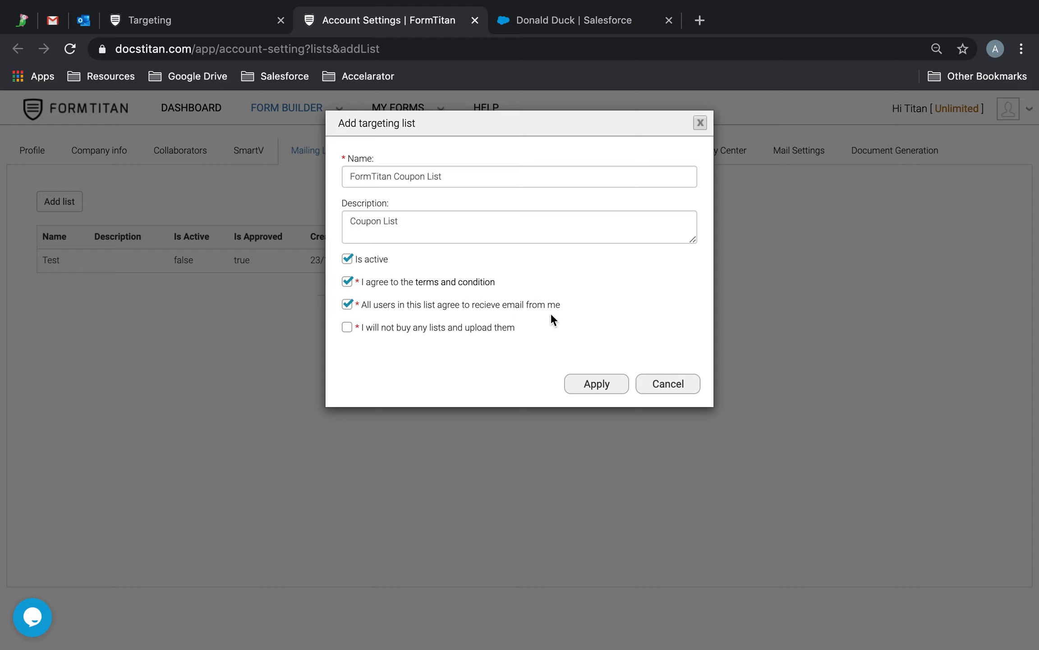
left_click(346, 328)
left_click(610, 391)
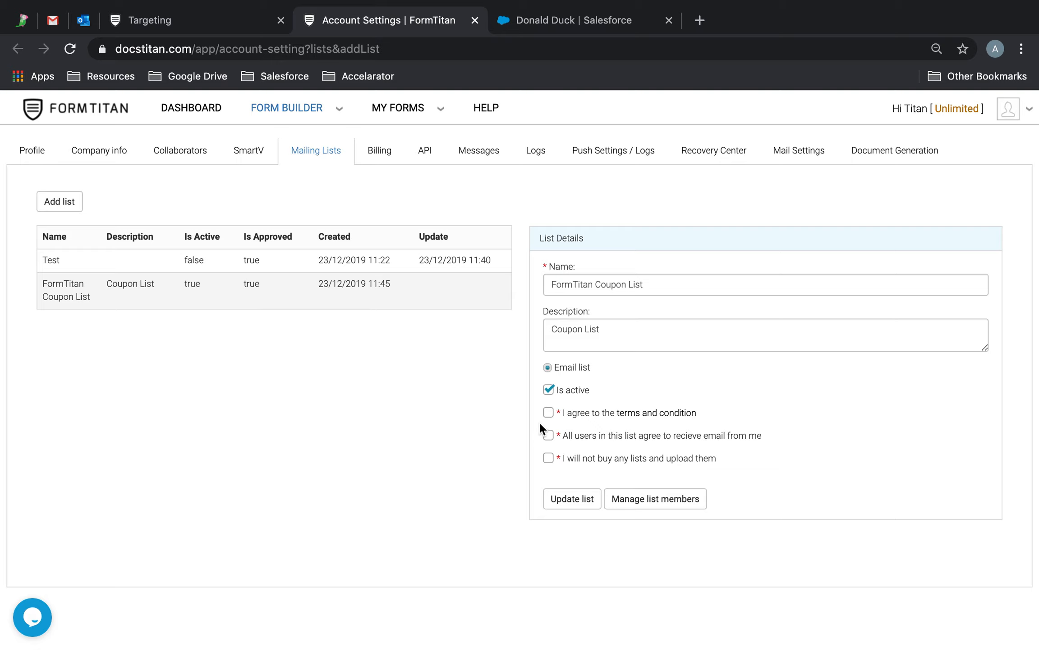
Step: Re-accept all three list agreements and update the list details
left_click(549, 413)
left_click(549, 435)
left_click(549, 458)
left_click(567, 501)
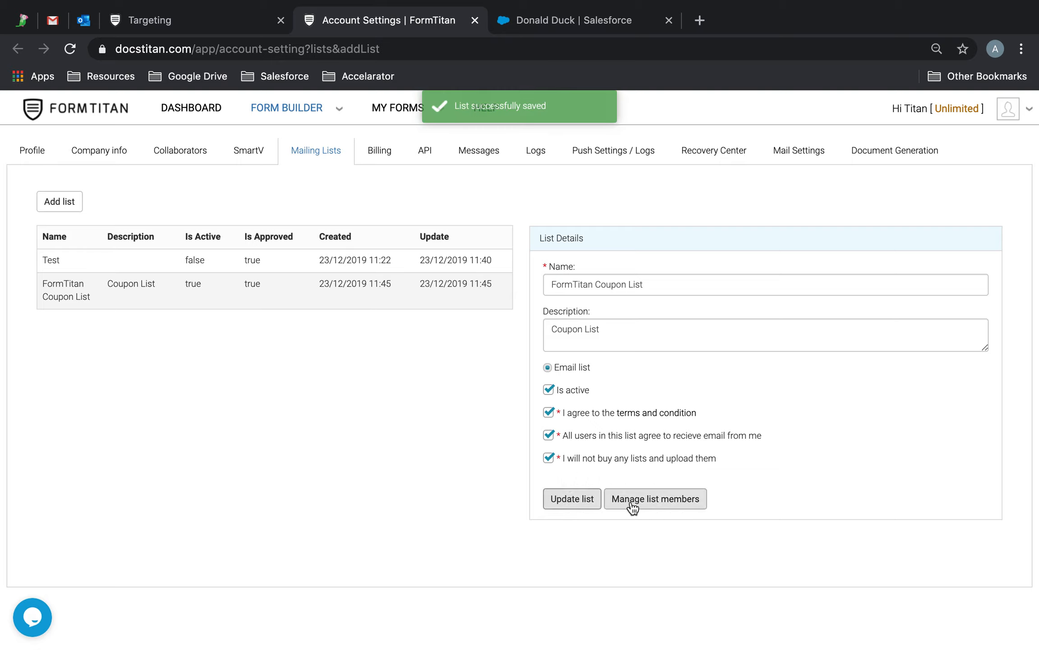
Step: Add a list member with the contact's e-mail address, first name and last name
left_click(651, 501)
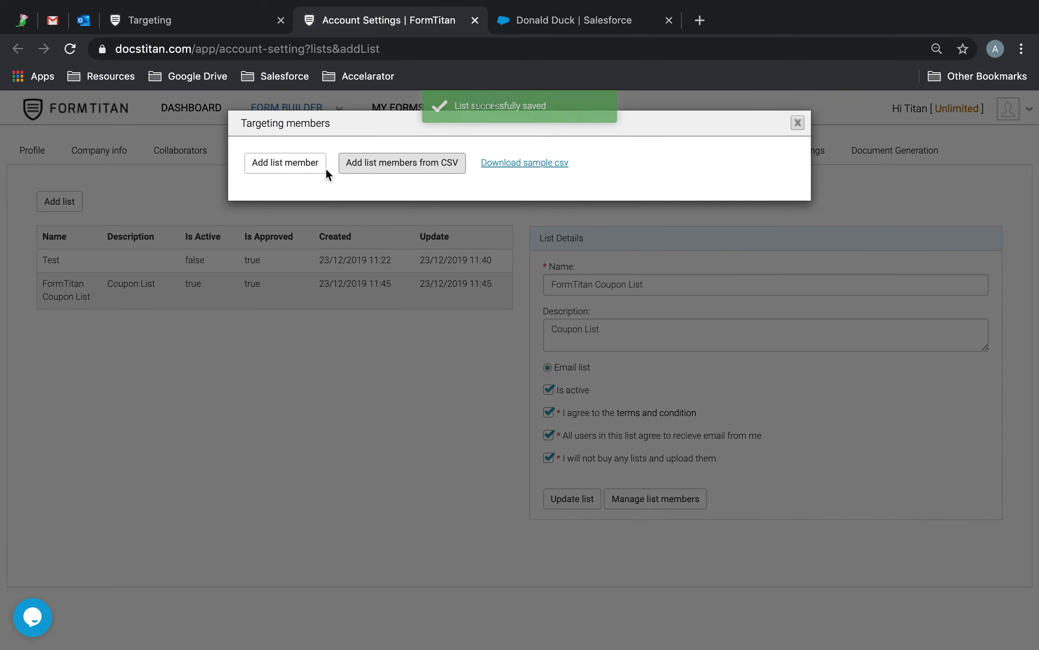
left_click(286, 162)
left_click(406, 170)
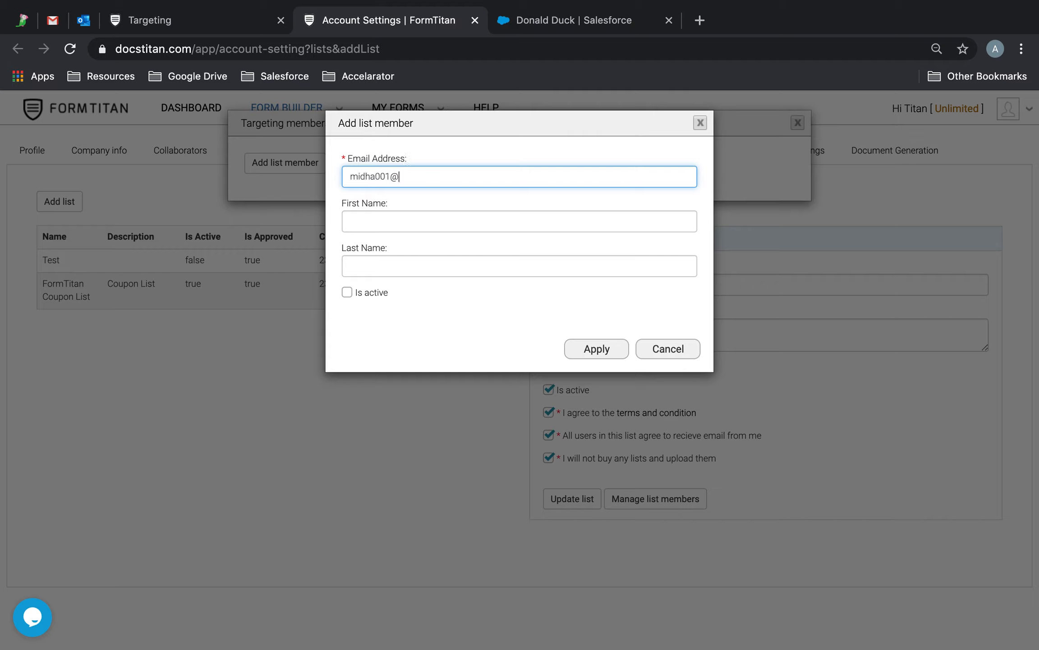
key("Tab")
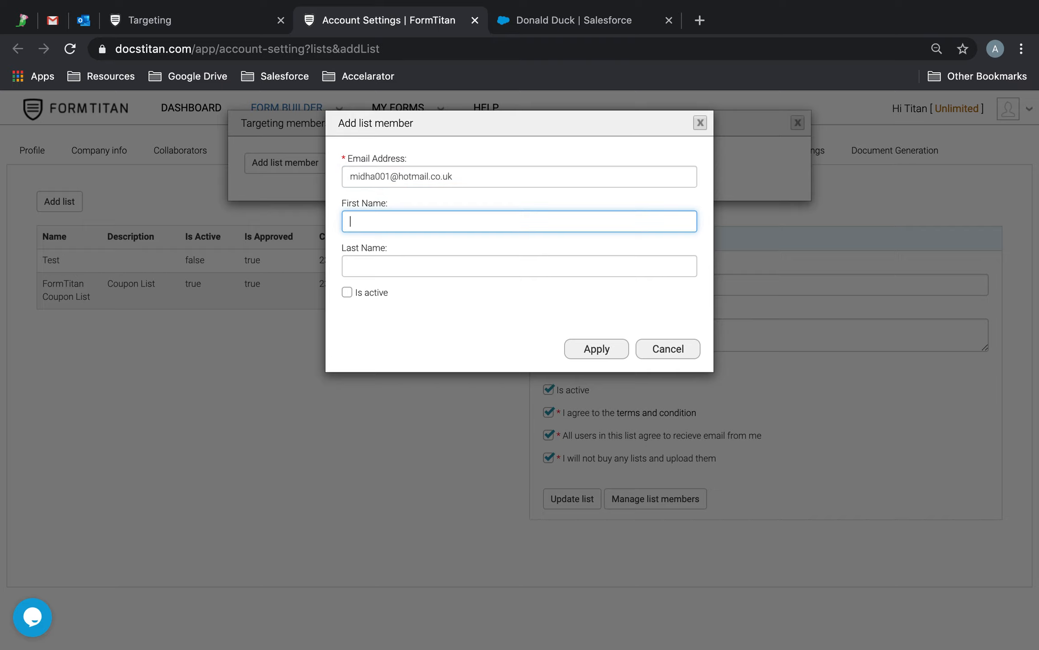
type("Joe")
key("Tab")
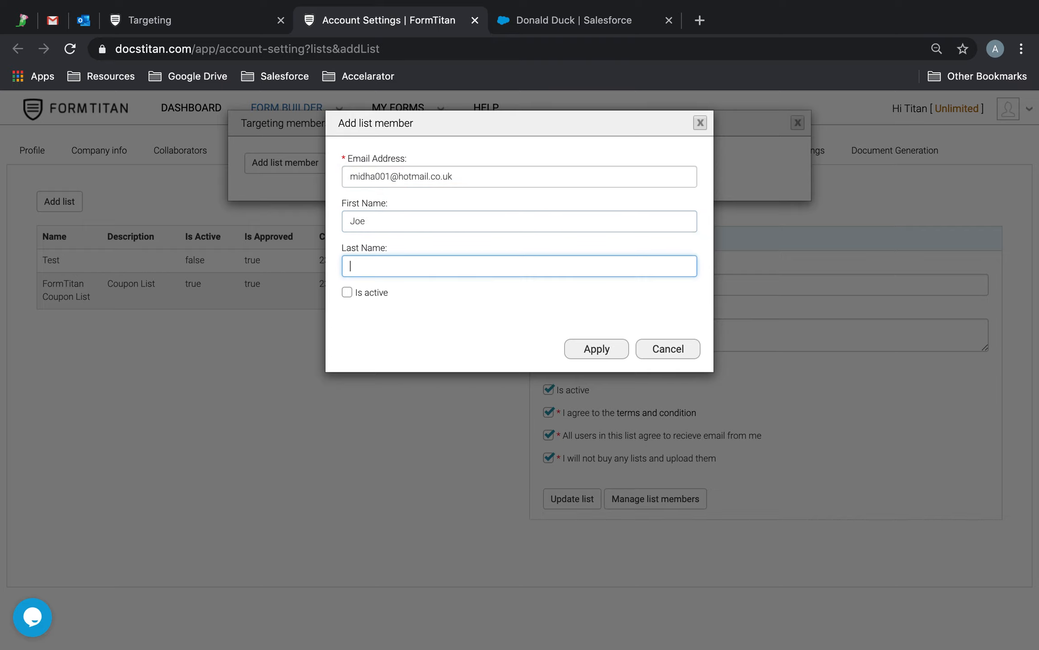
type("Bloggs")
Step: Mark the member active, save it, and return to the campaign wizard
left_click(347, 293)
left_click(596, 356)
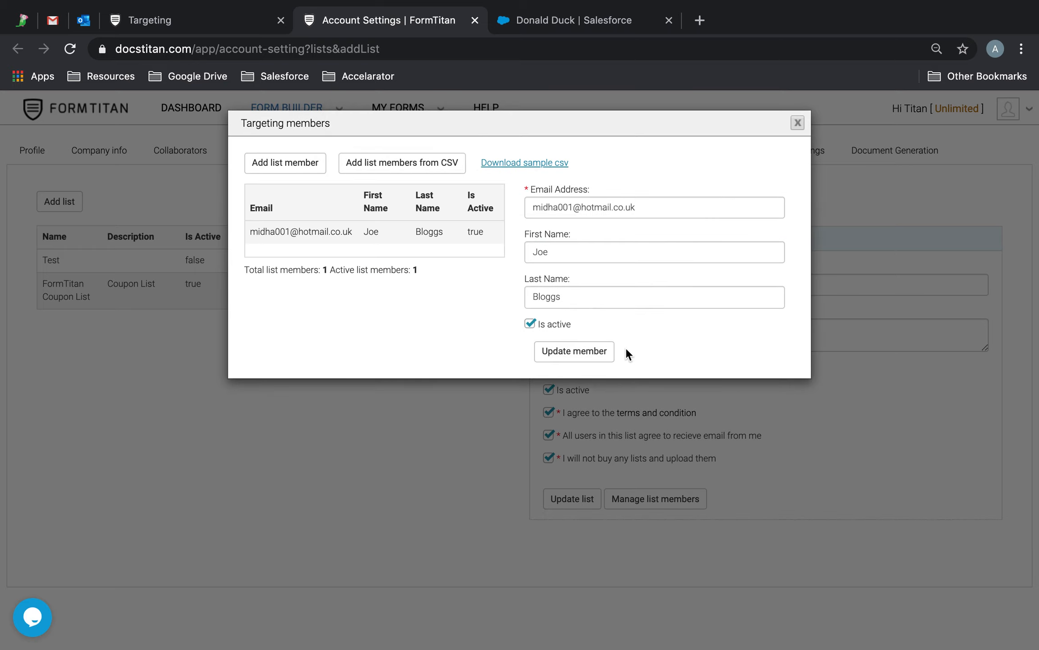
left_click(594, 360)
left_click(803, 127)
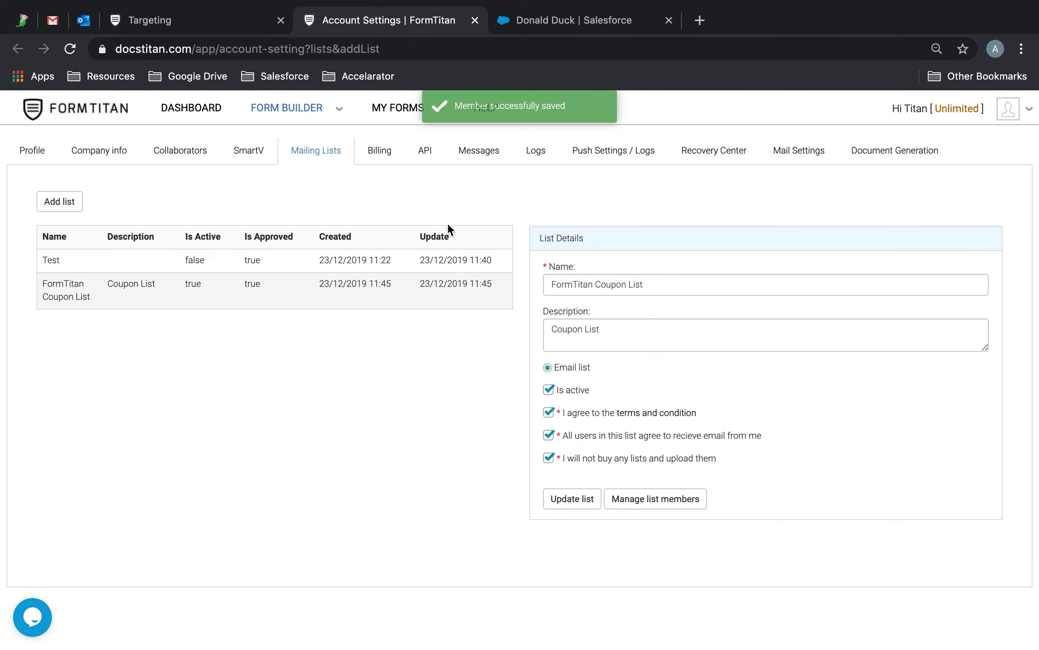
left_click(228, 18)
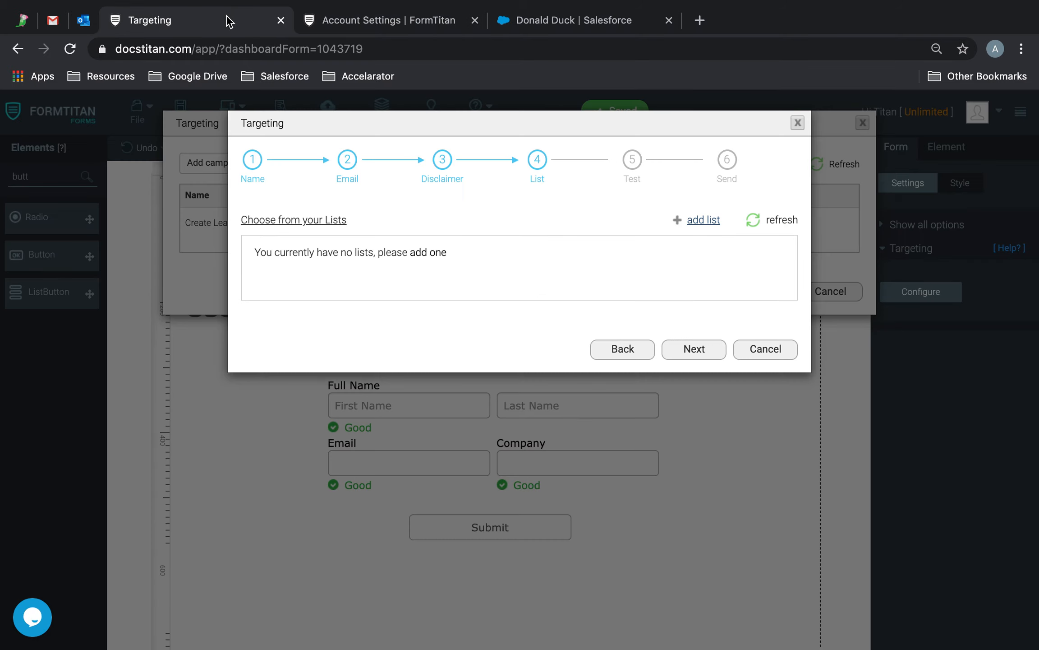
Step: Refresh the lists, target the FormTitan Coupon List with one submission per member, and continue to testing
double_click(337, 220)
left_click(751, 222)
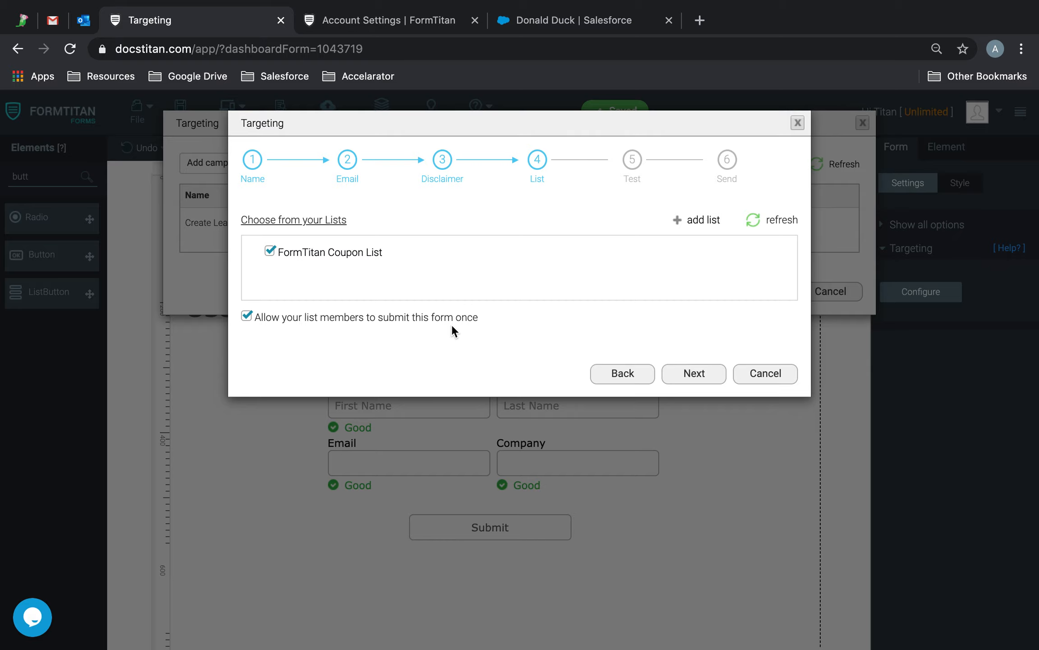
left_click(695, 374)
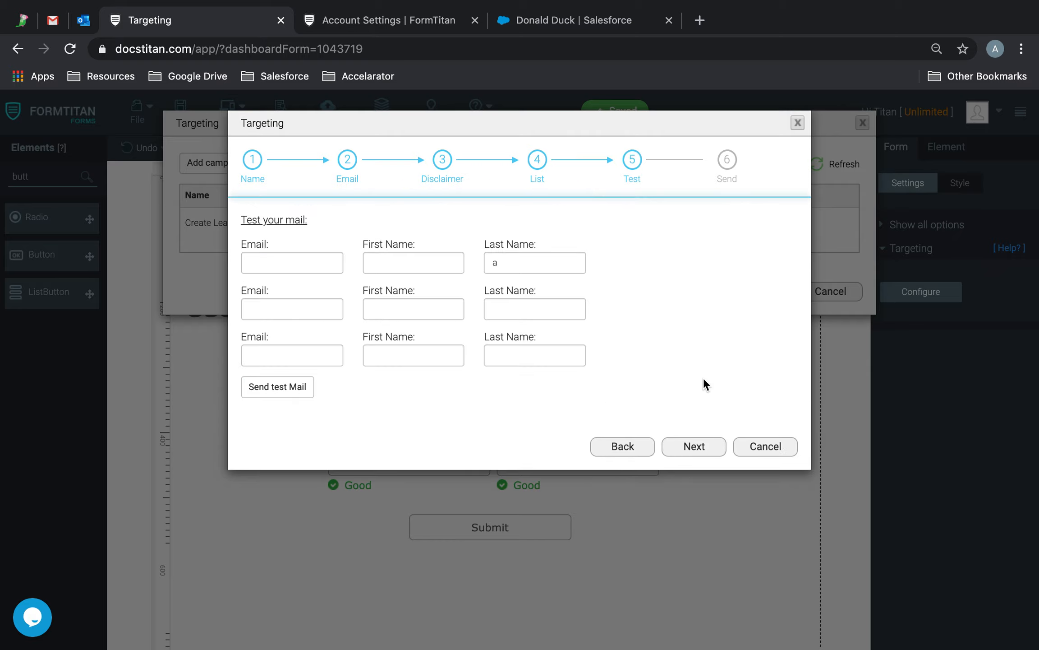
Step: Send a test email to the recipient's e-mail address, entering their first and last name
left_click(545, 260)
key("BackSpace")
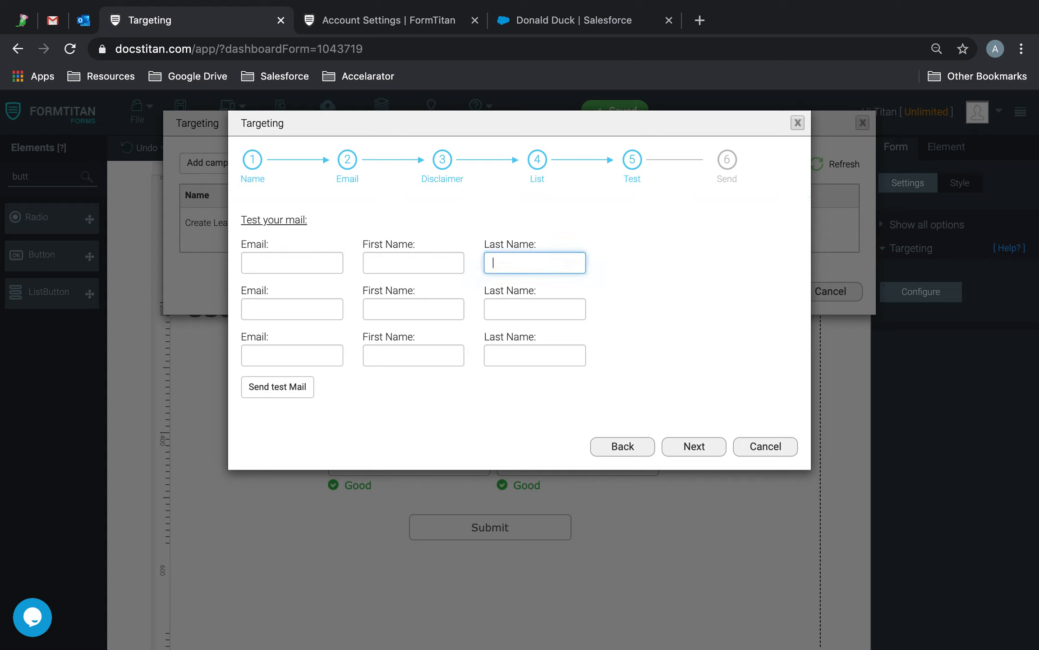
left_click(333, 266)
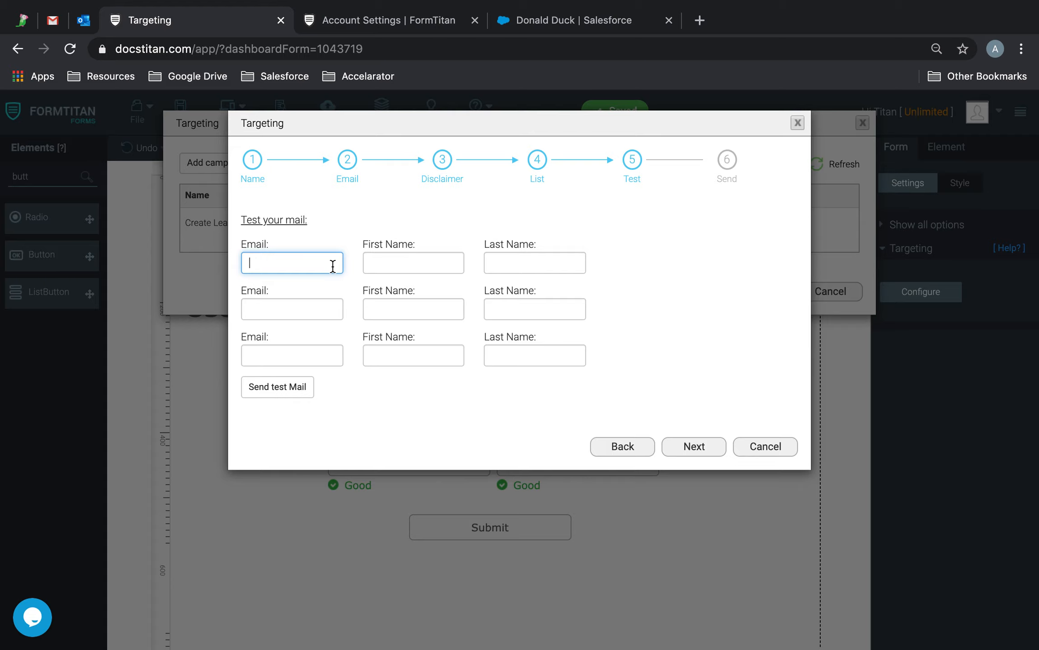
key("Tab")
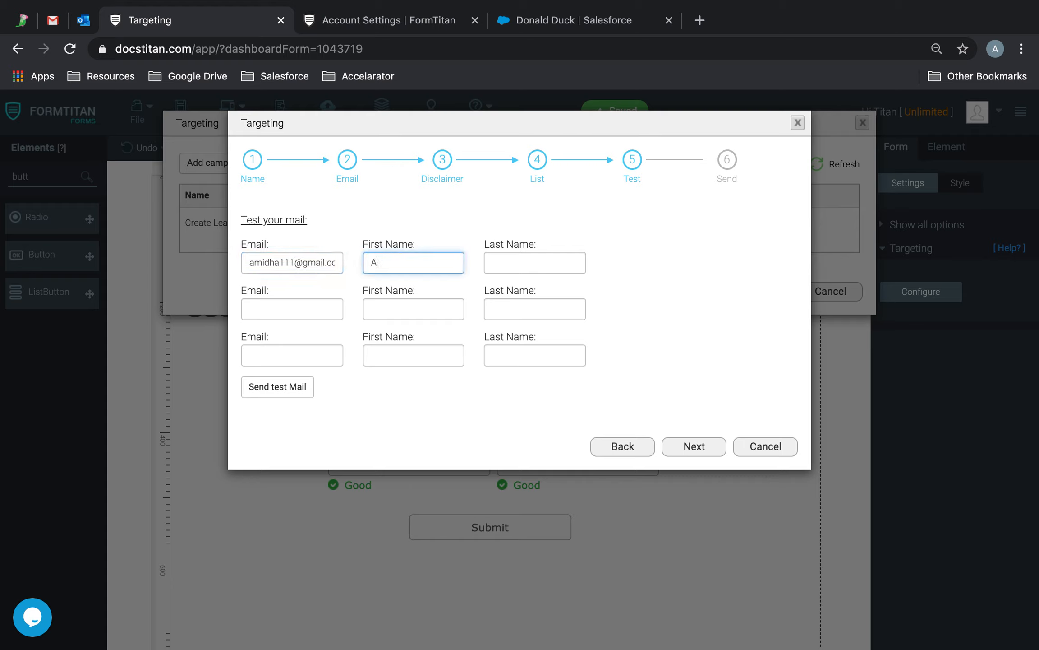
type("Tim")
key("Tab")
type("Bloggs")
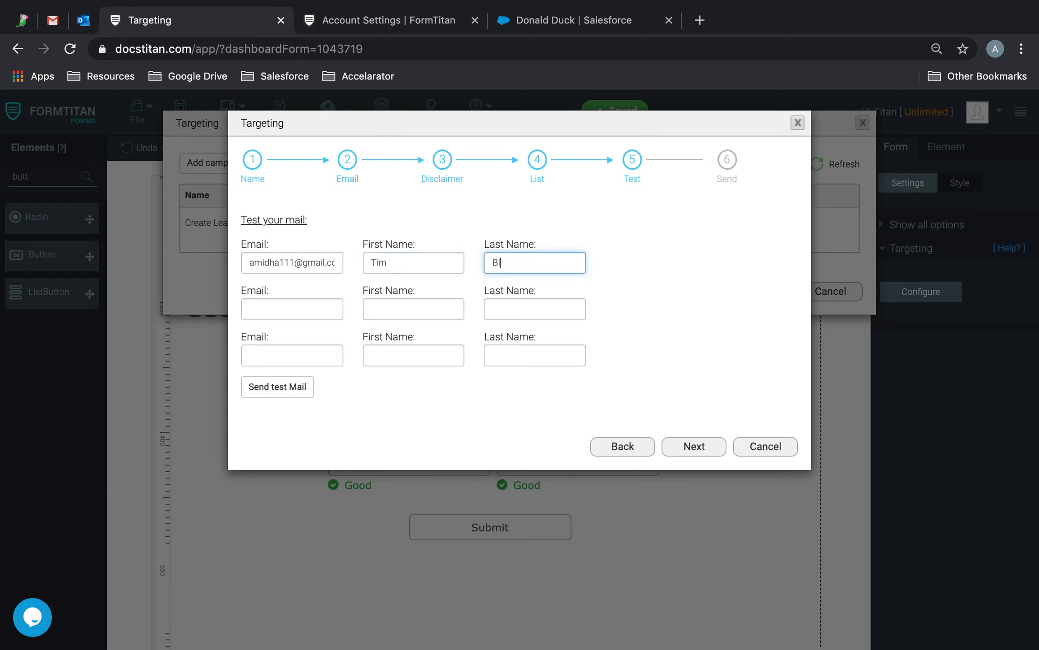
left_click(269, 389)
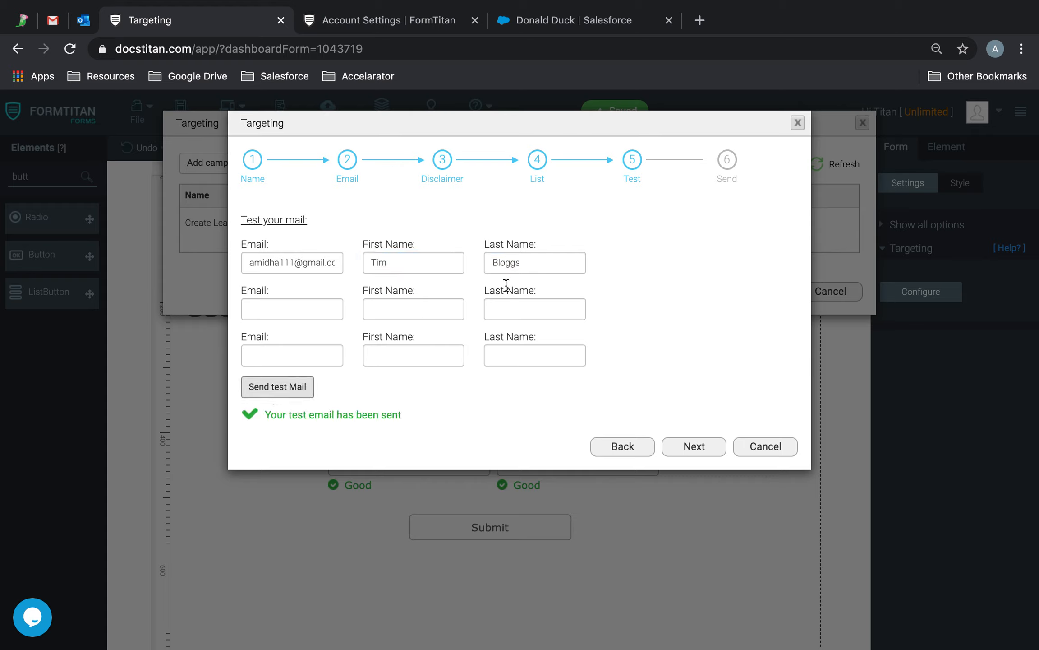
left_click(51, 25)
Step: Refresh the Gmail inbox several times to look for the test email, then return to FormTitan
left_click(282, 162)
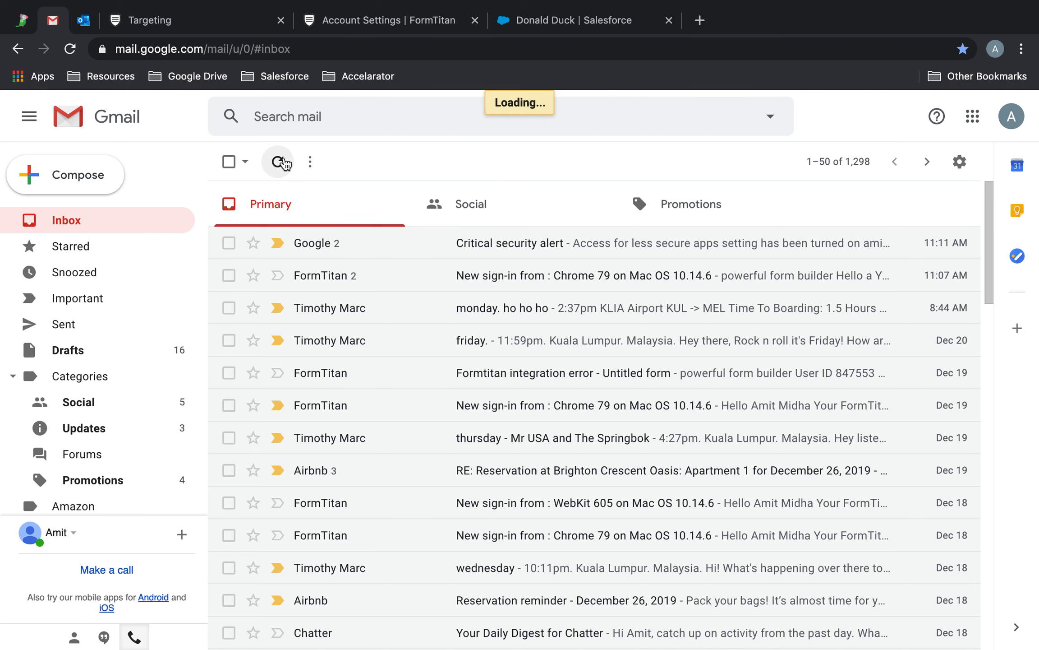
left_click(281, 162)
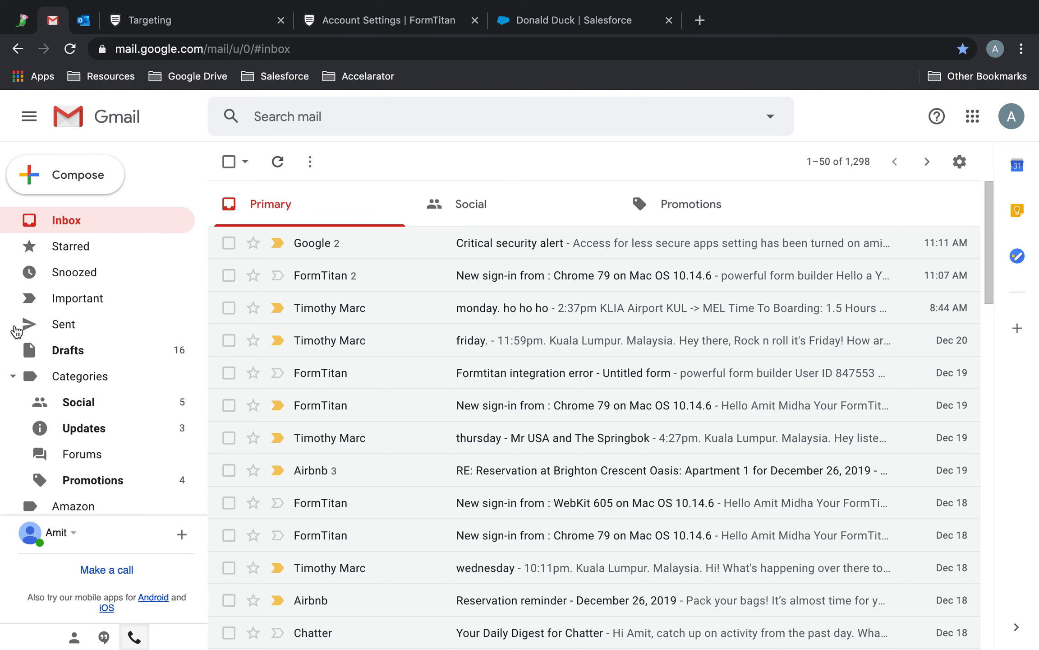
left_click(278, 168)
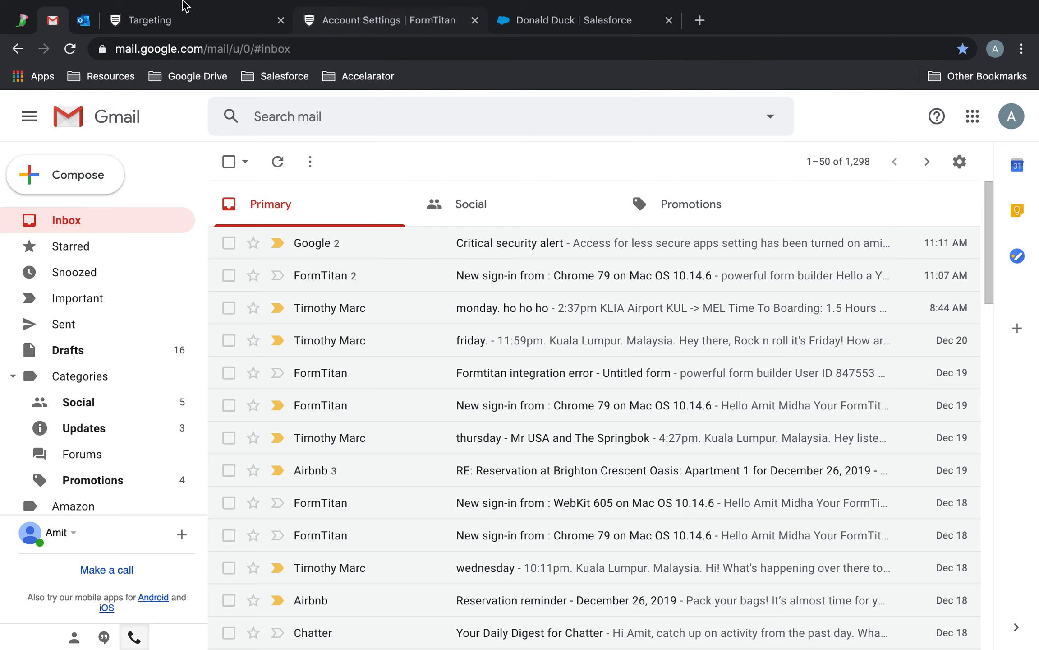
left_click(170, 17)
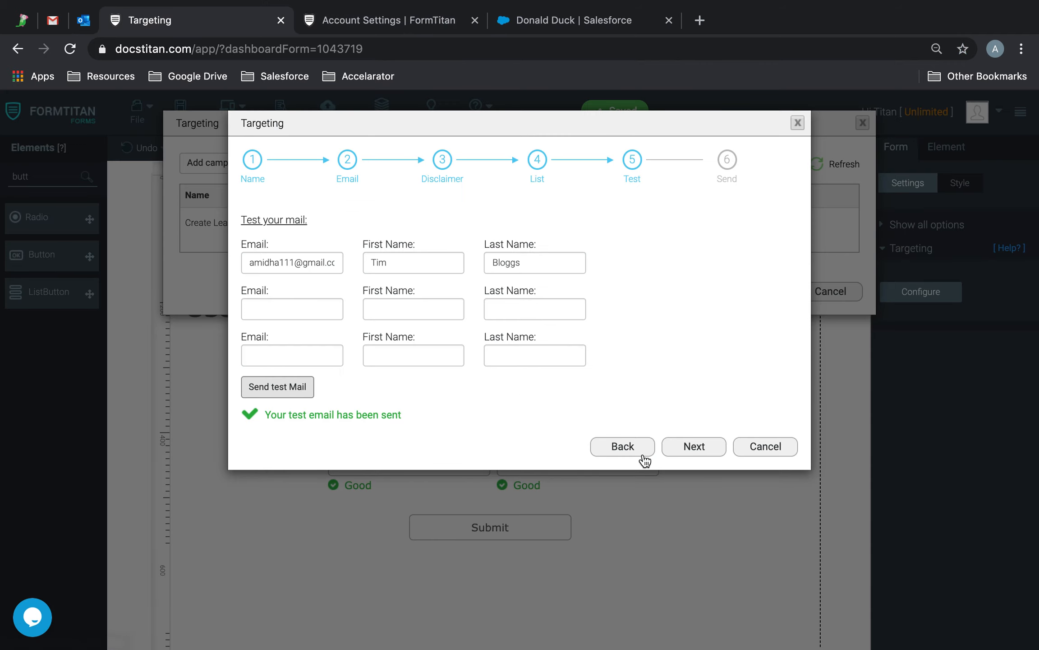
Step: Advance the campaign to the Send step and open the custom mail server configuration
left_click(714, 451)
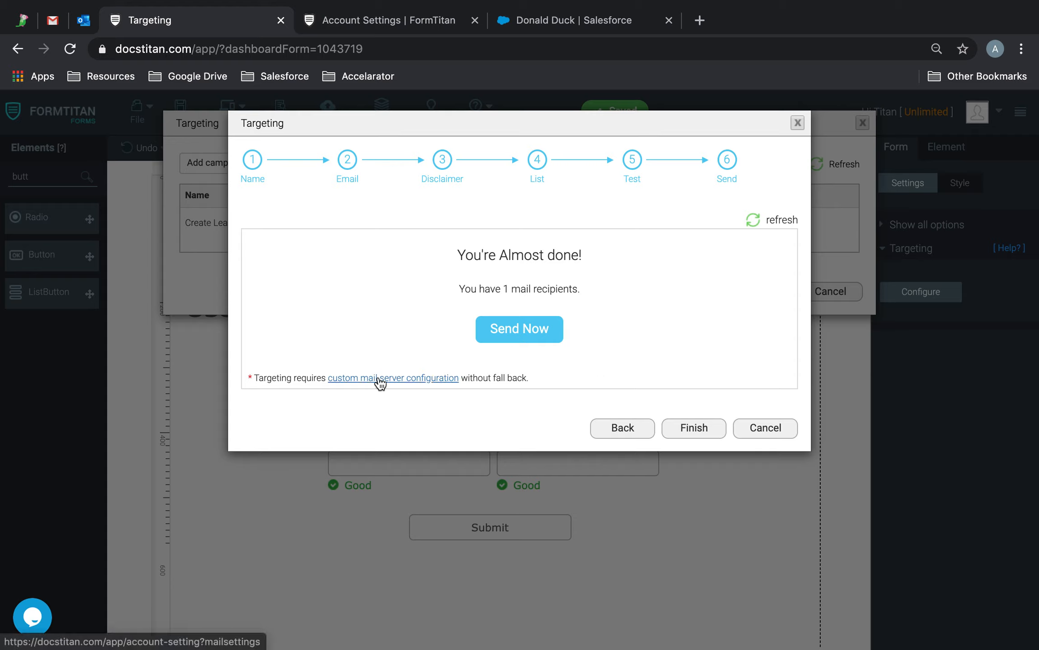
left_click(418, 381)
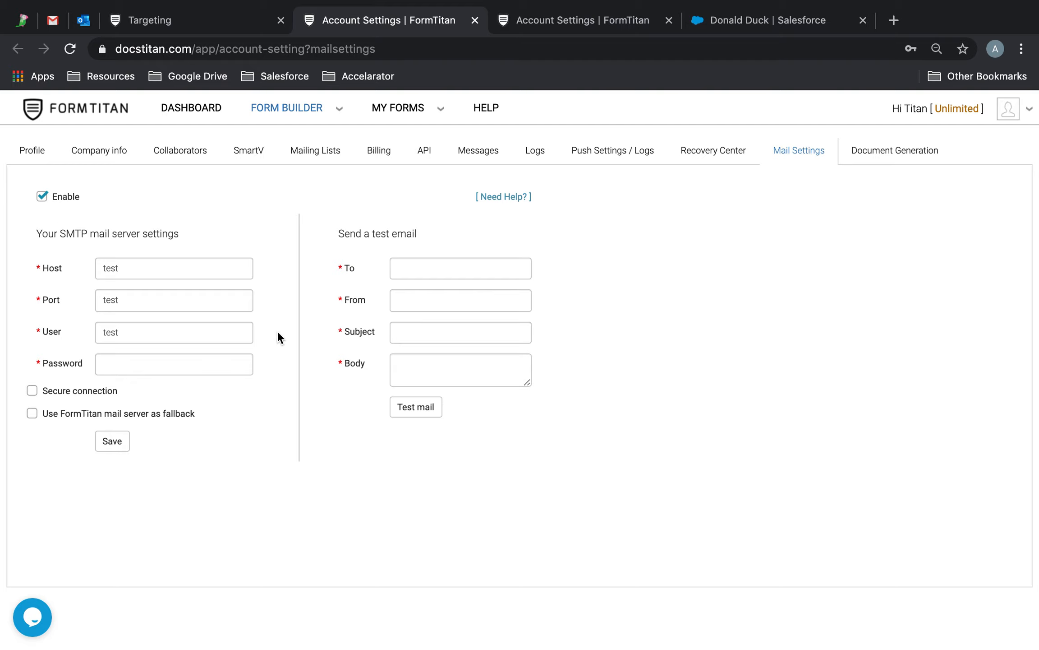
Step: Set the SMTP host to smpto.gmail.com and the port to 25
left_click(45, 266)
type("smtp")
key("BackSpace")
key("BackSpace")
key("BackSpace")
key("BackSpace")
type("smpt")
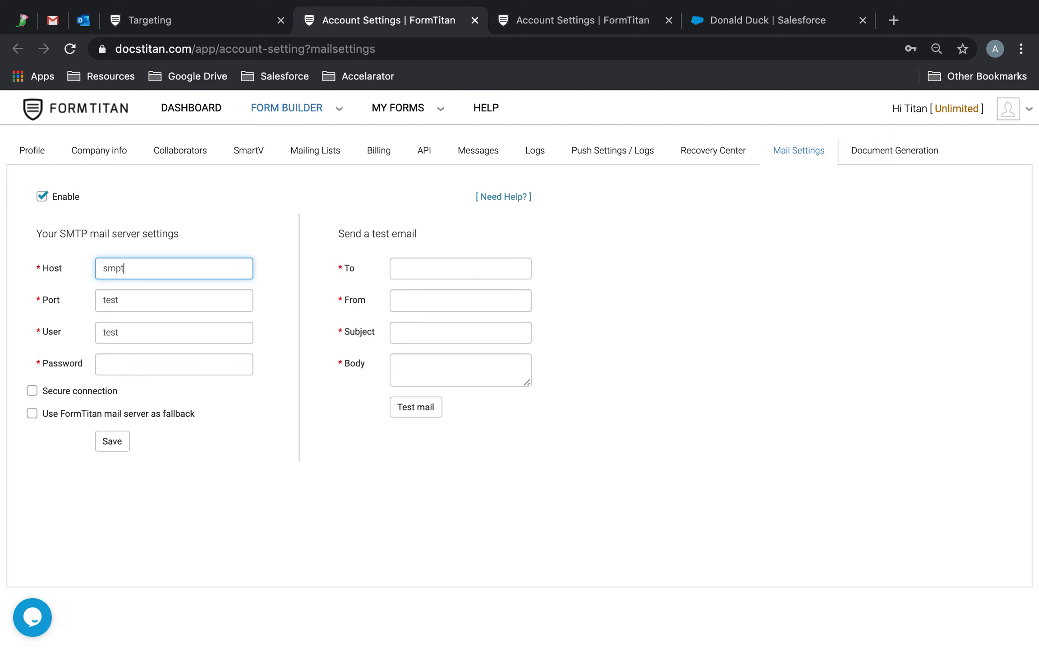
type("o.gmail.co")
type("m")
key("Tab")
type("25")
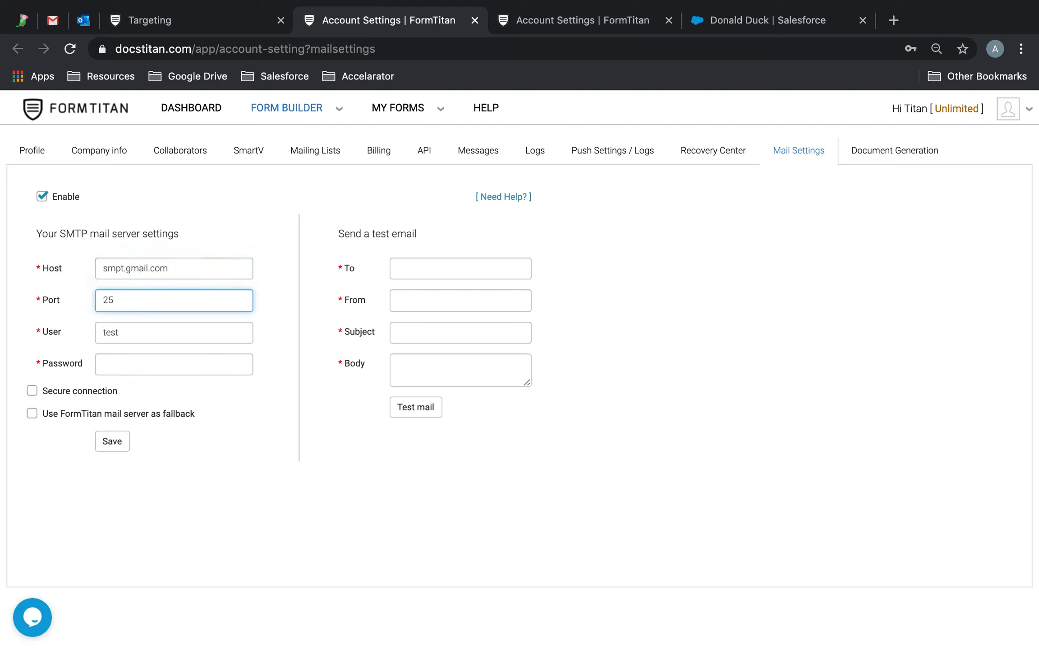
Step: Enter the mail server's account user name and password, then save the mail settings
key("Tab")
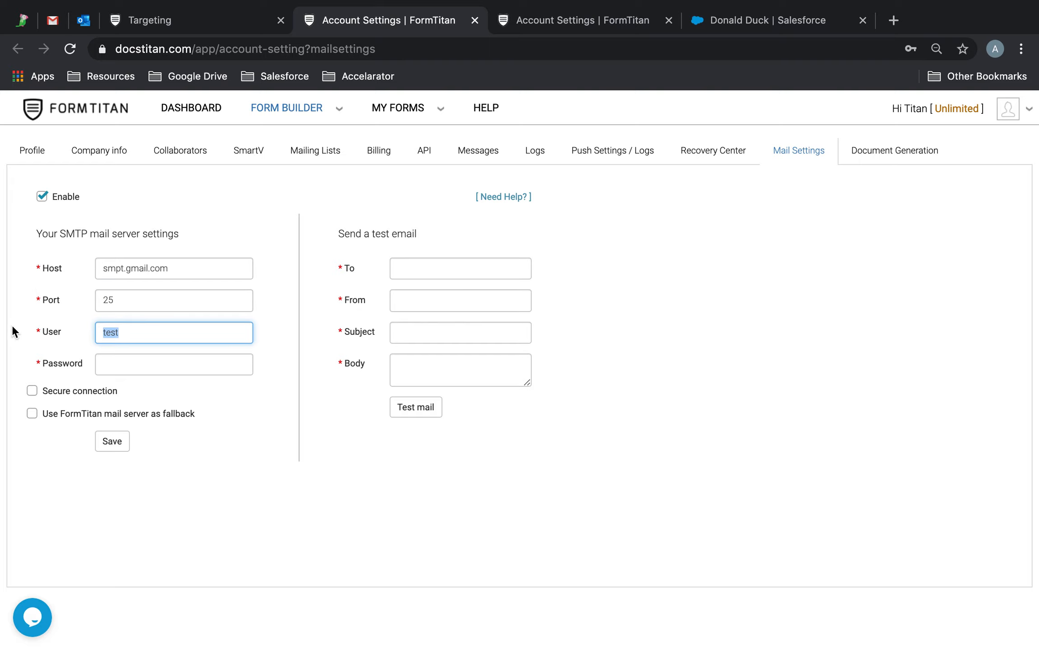
left_click(348, 571)
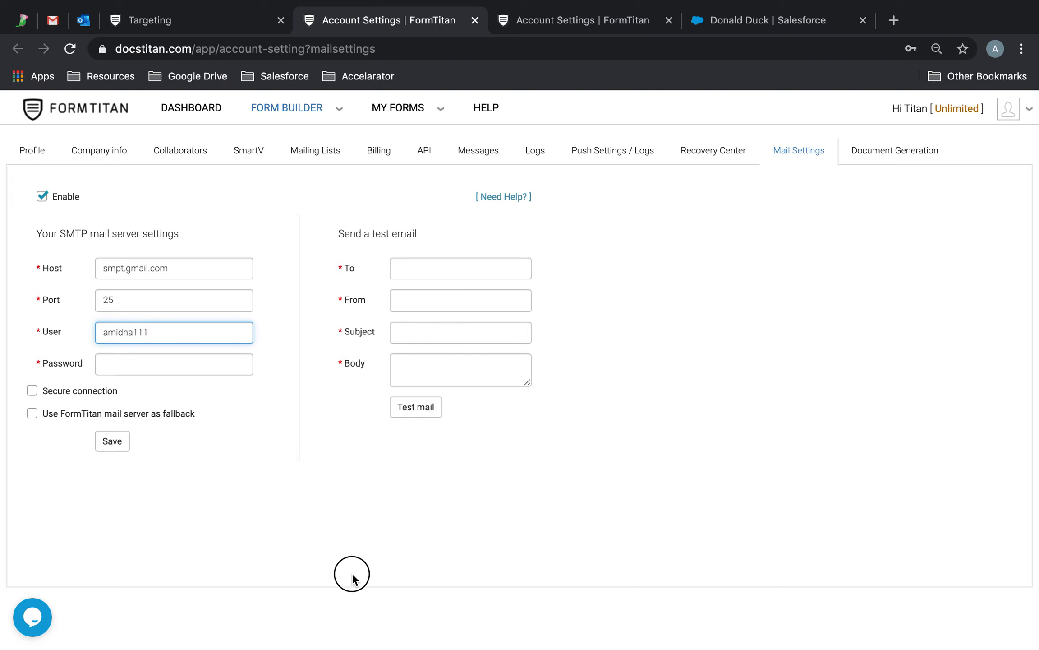
left_click(171, 373)
type("••••••••")
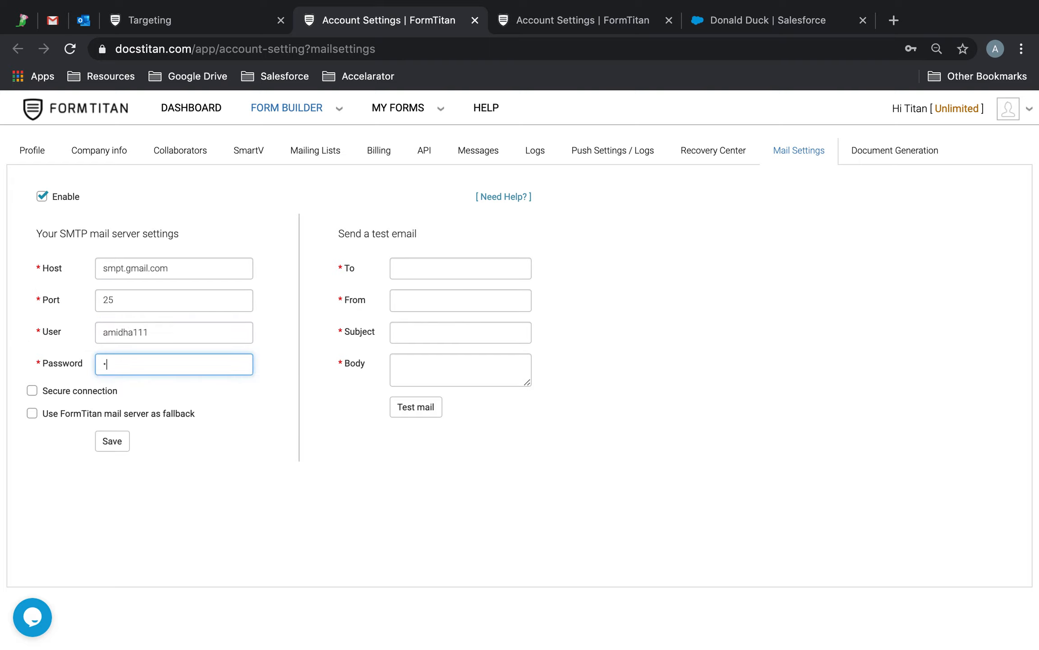
type("••••")
left_click(113, 440)
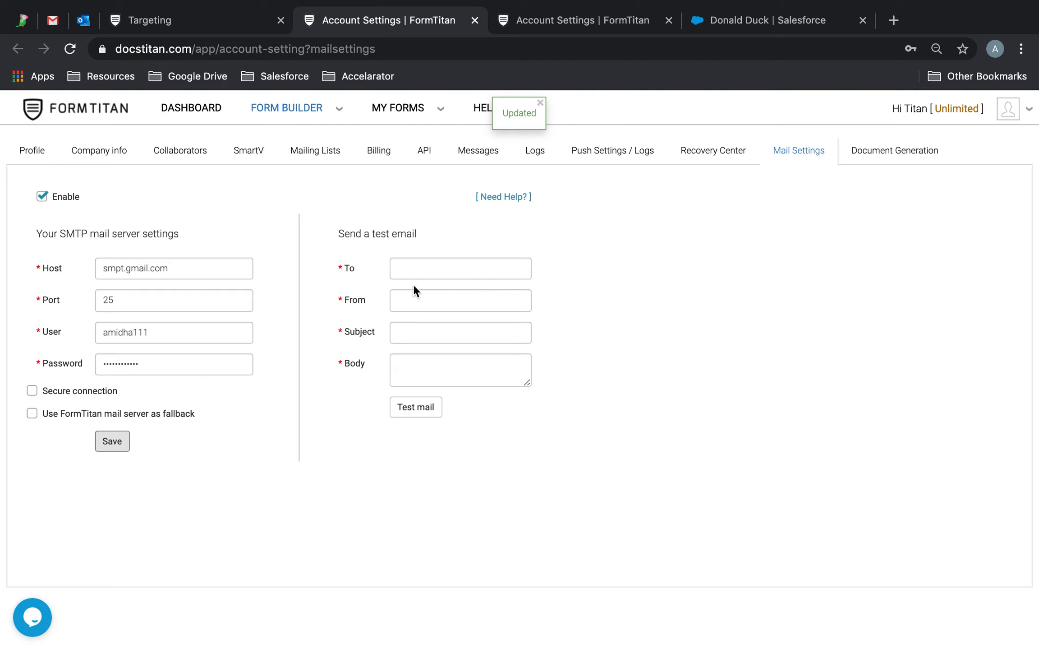
left_click(467, 266)
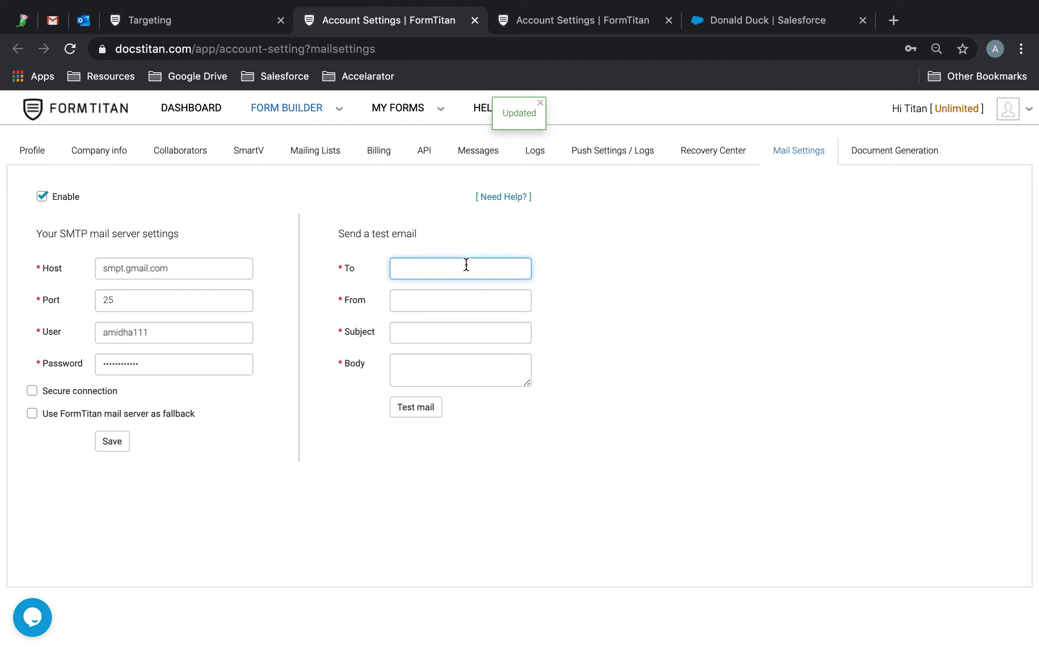
Step: Send a test mail with subject 'AMPTTP Test' and body 'Suvcess', using the account address as both To and From
key("Tab")
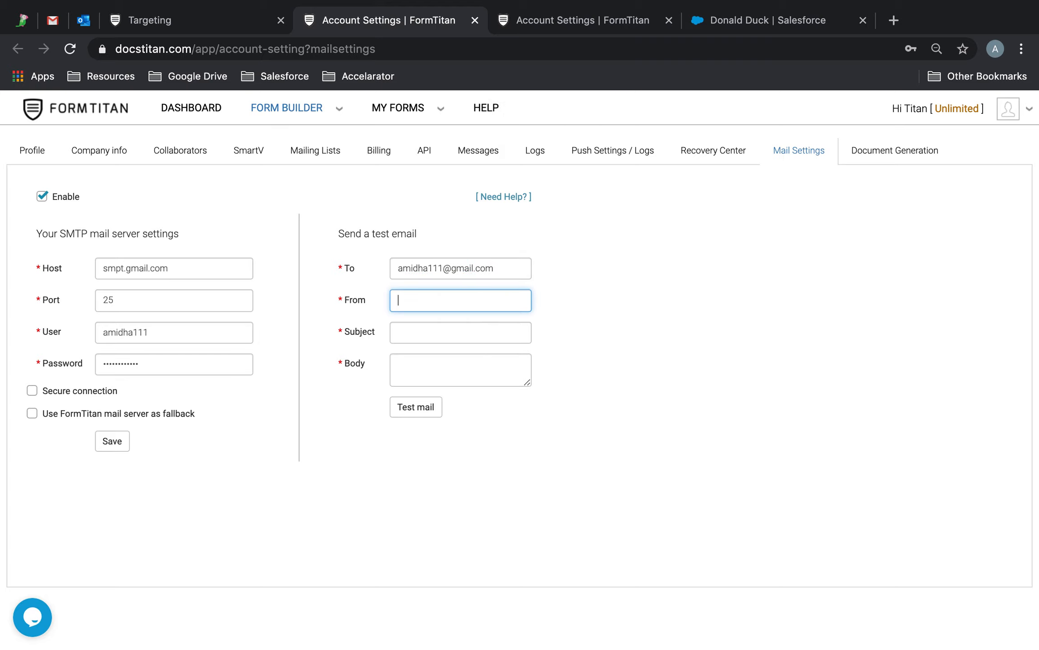
left_click(453, 340)
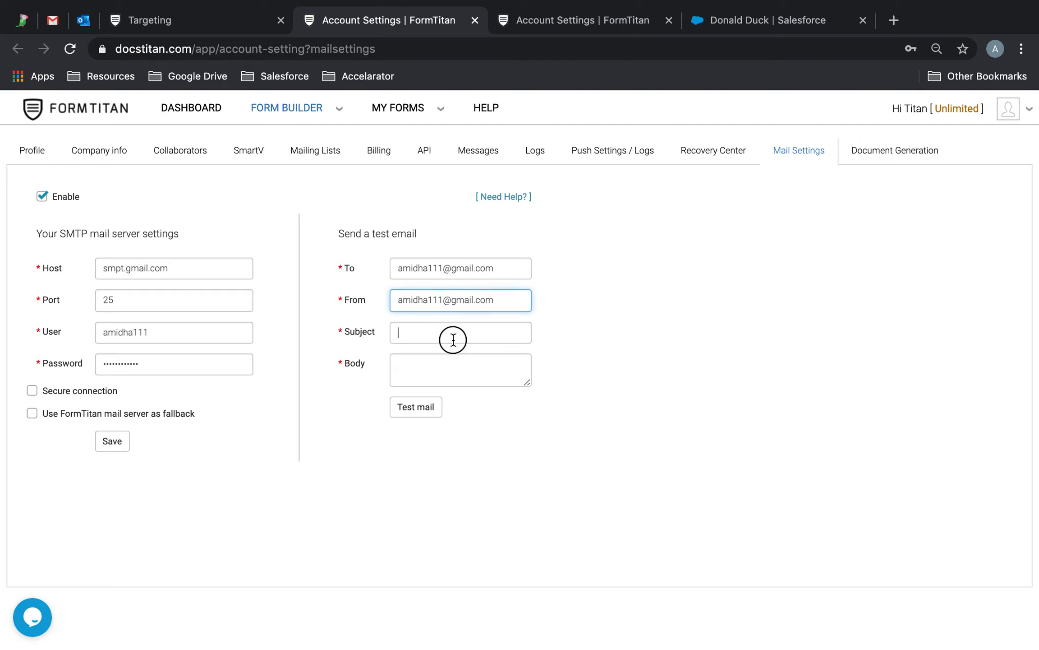
type("A")
type("MPT")
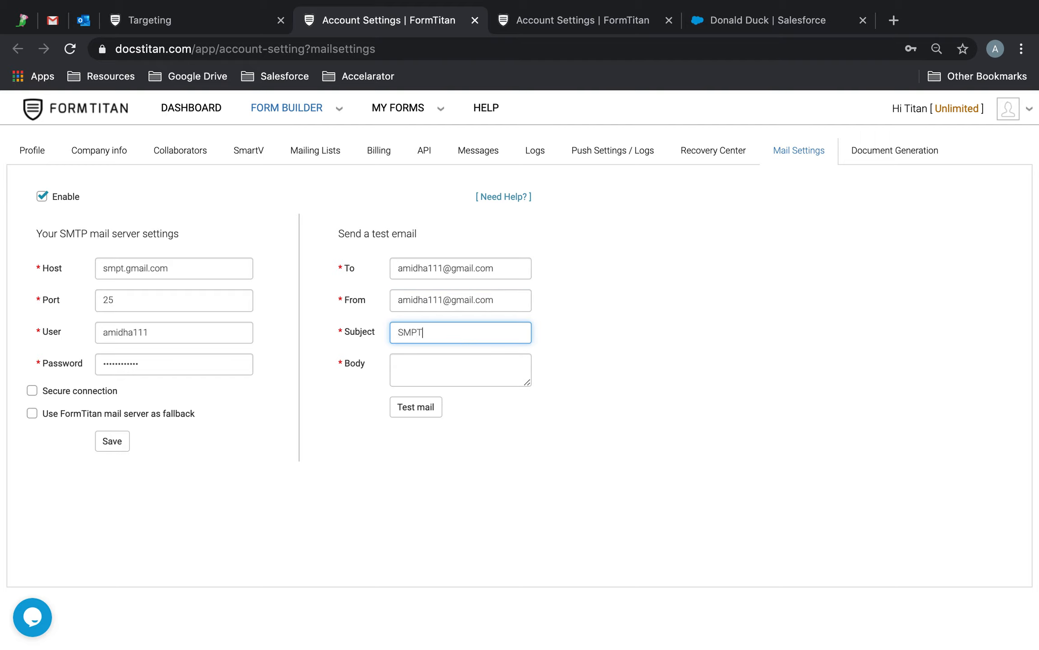
type("TP Test")
left_click(457, 385)
type("Su")
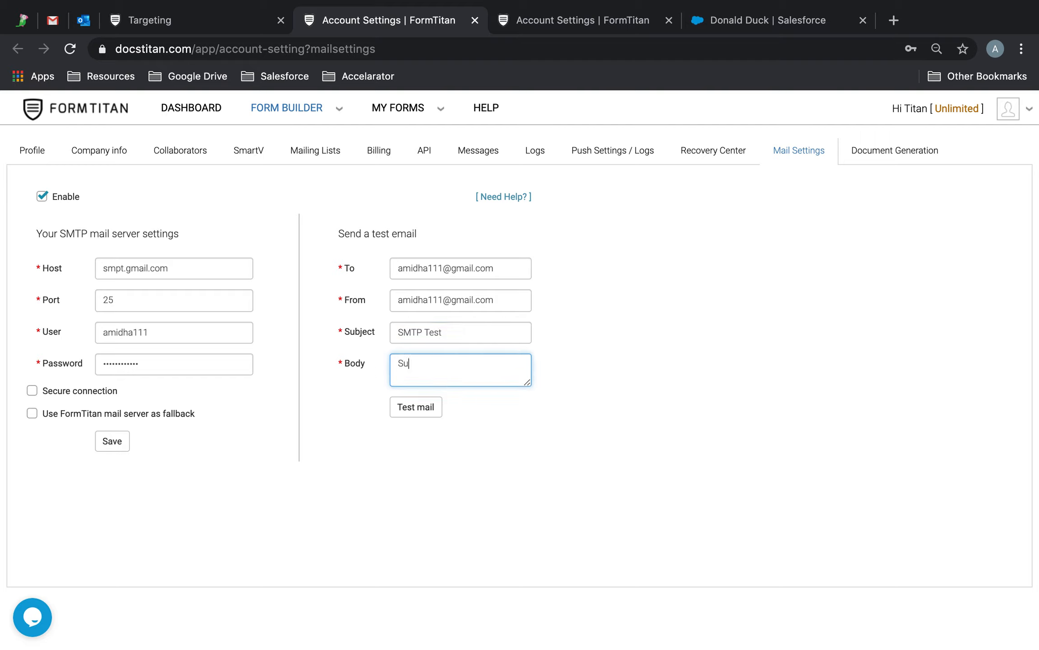
type("v")
type("cess!")
left_click(416, 407)
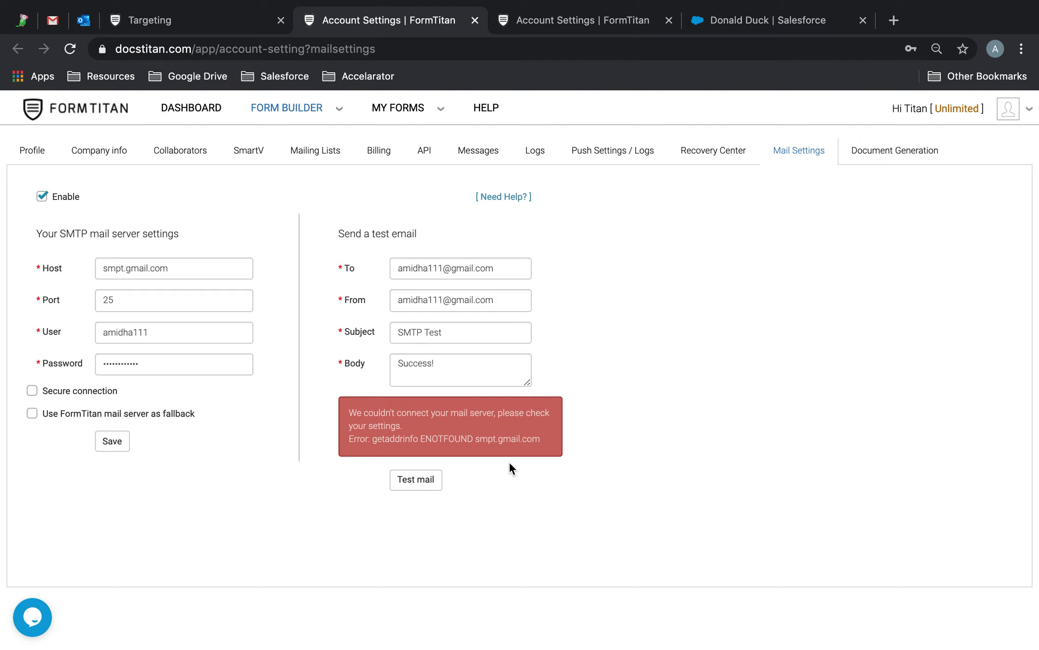
Step: Correct the SMTP host to smtp.gmail.com, save, and resend the test mail
left_click(123, 268)
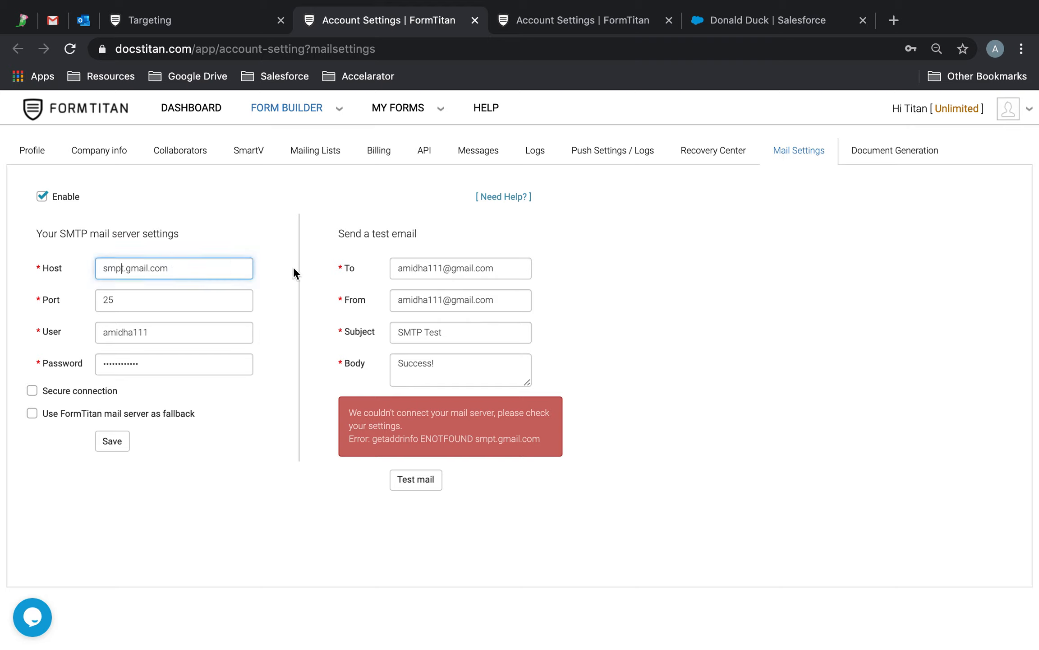
key("BackSpace")
type("p")
left_click(116, 440)
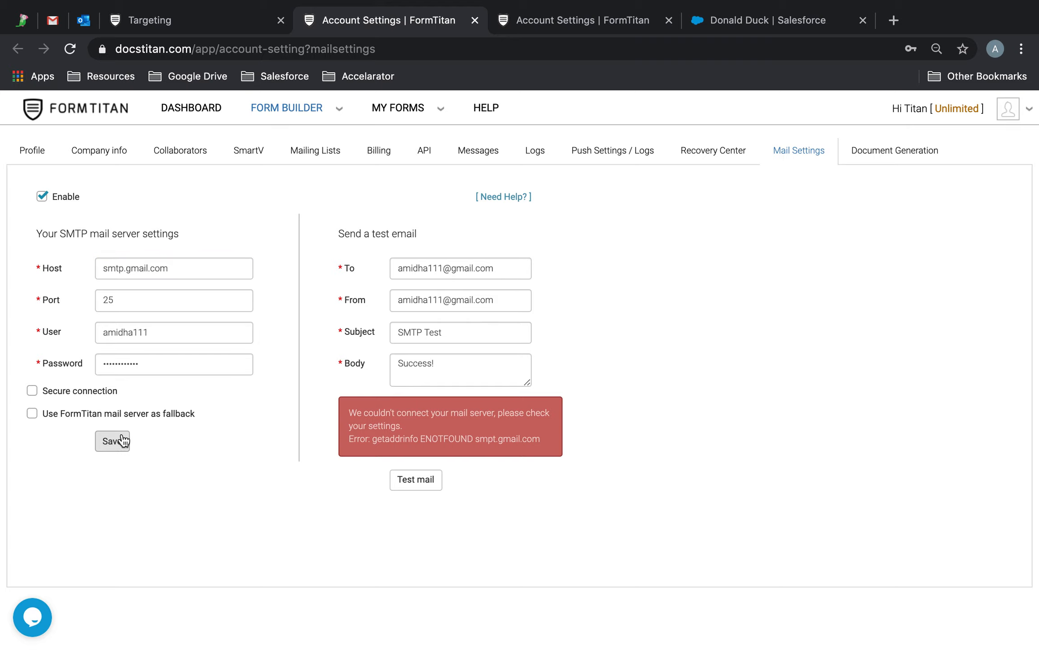
left_click(411, 479)
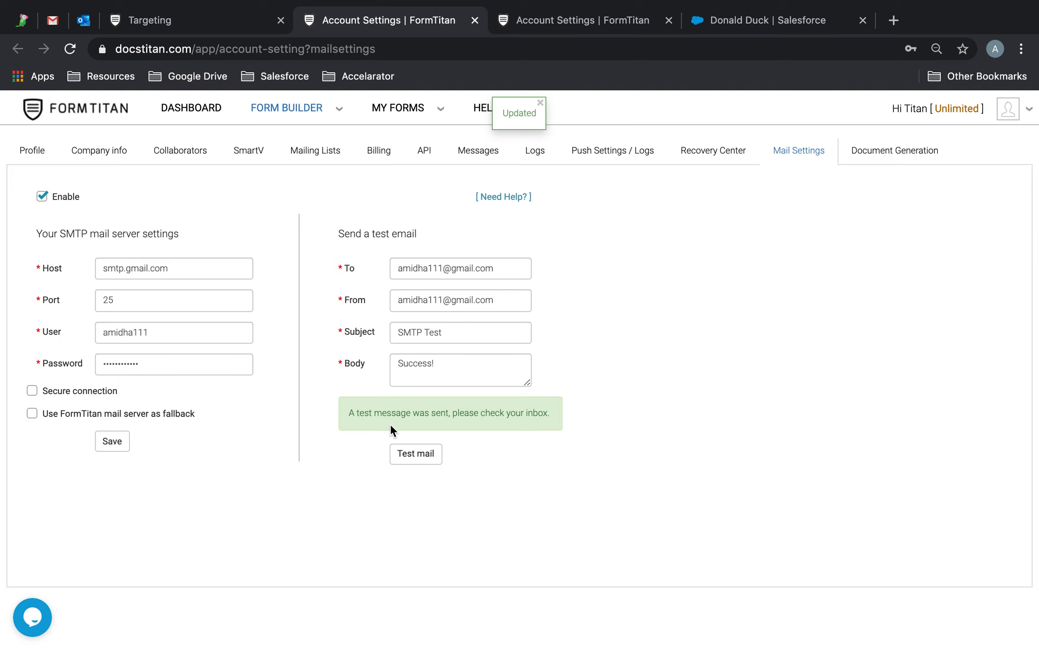
left_click(66, 18)
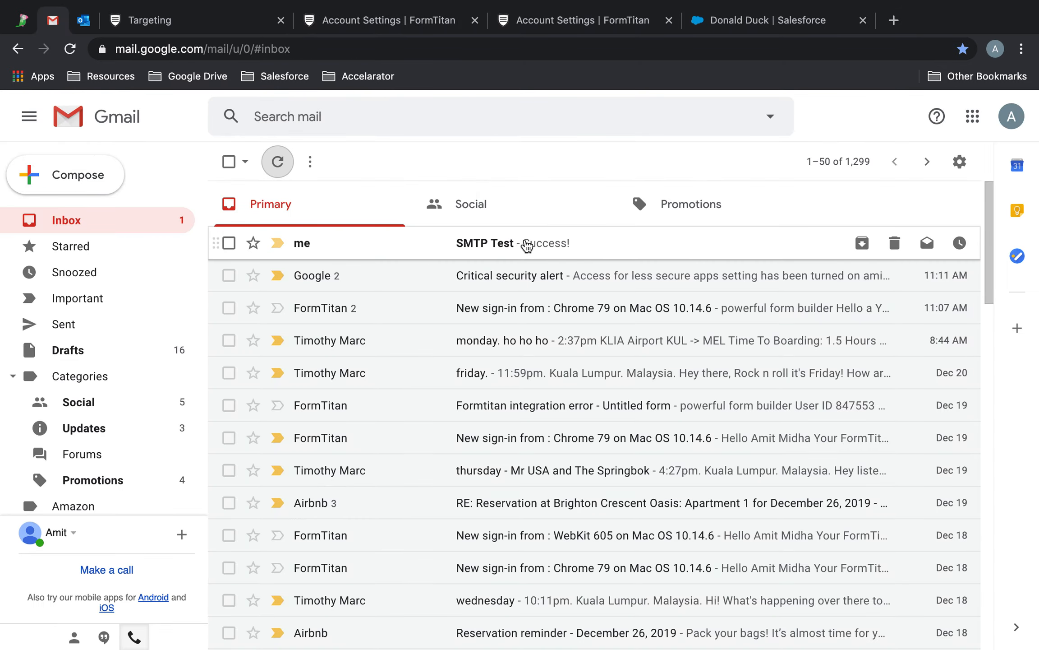
Step: Open the SMTP Test email in Gmail, then go back to FormTitan's account settings
left_click(527, 245)
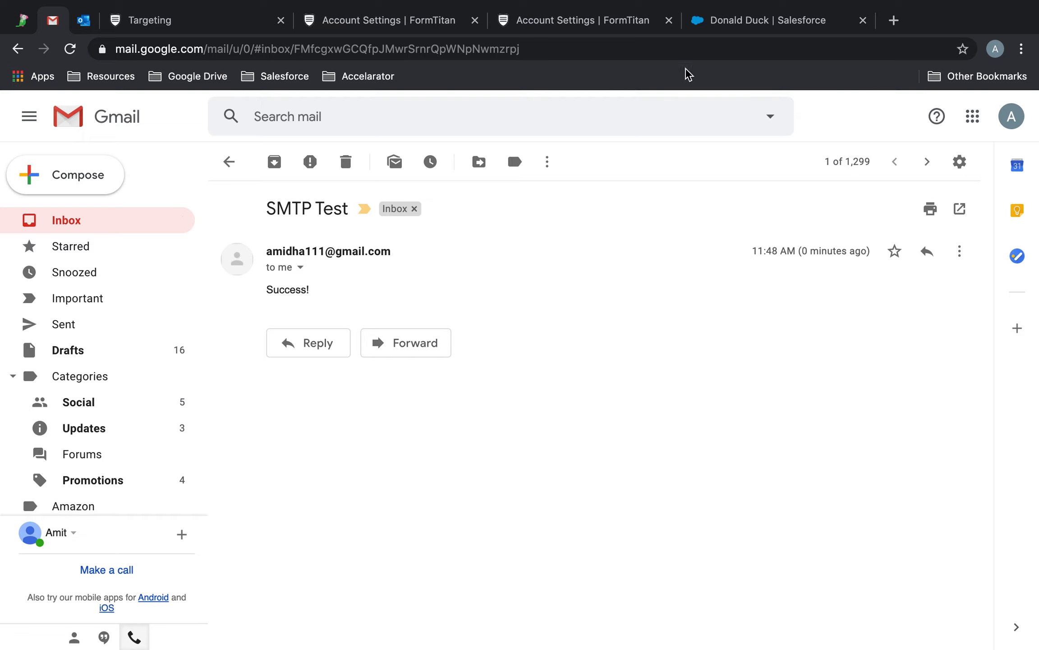
left_click(605, 29)
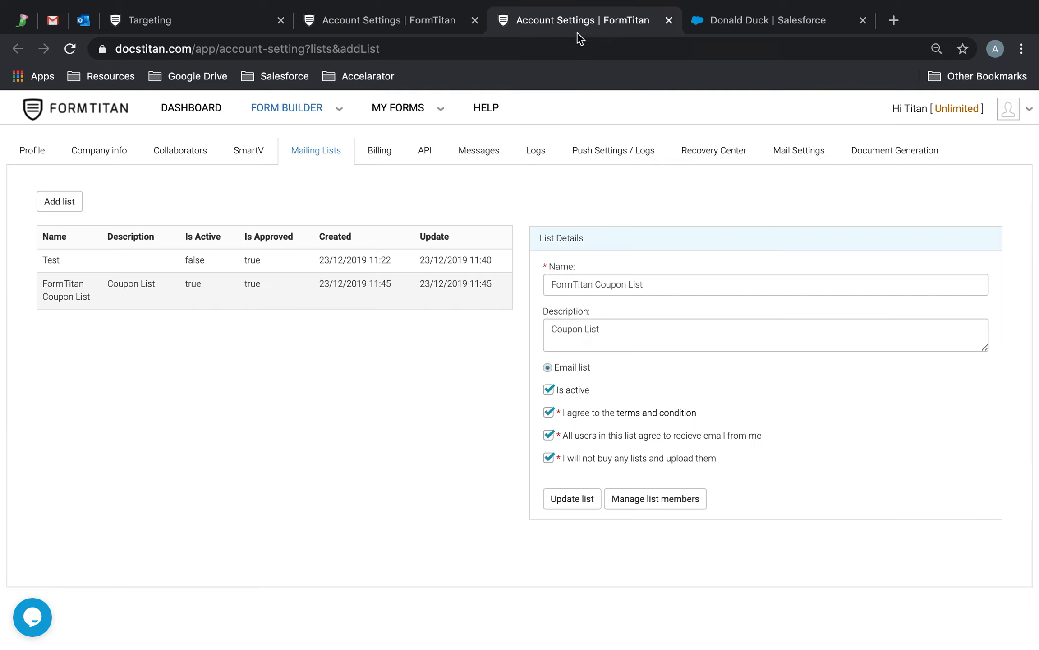
Step: Finish the Targeting wizard so the FormTitan Coupon Campaign is marked sent, then go to Outlook
left_click(398, 28)
left_click(200, 25)
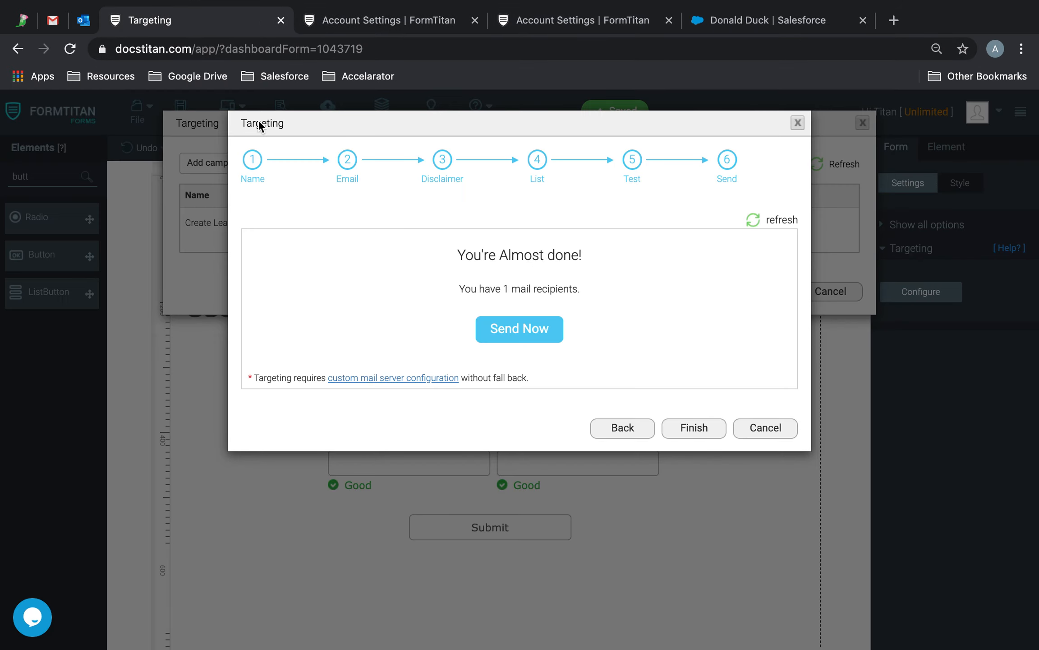
left_click(554, 339)
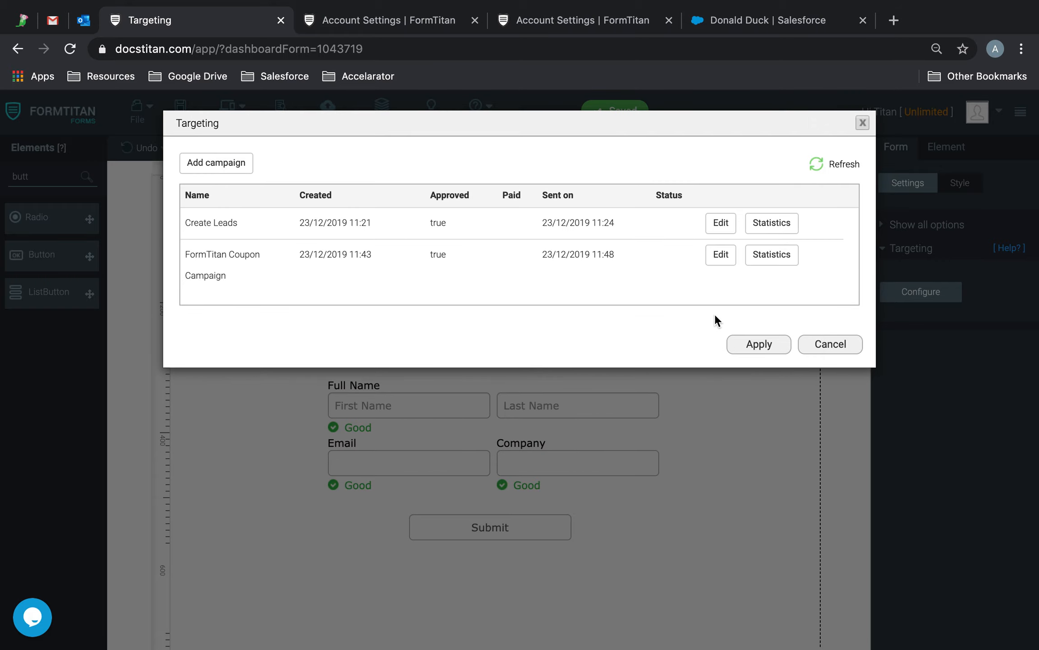
left_click(86, 21)
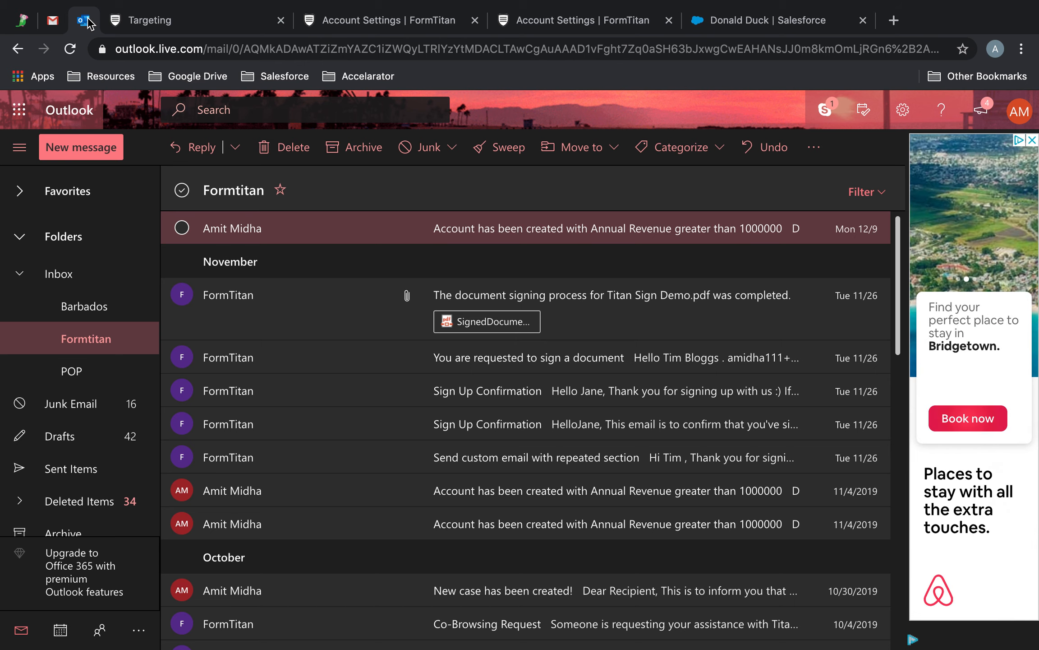
Step: Browse Outlook's Formtitan folder and Inbox subfolders, then reopen FormTitan's Targeting campaign list
left_click(117, 351)
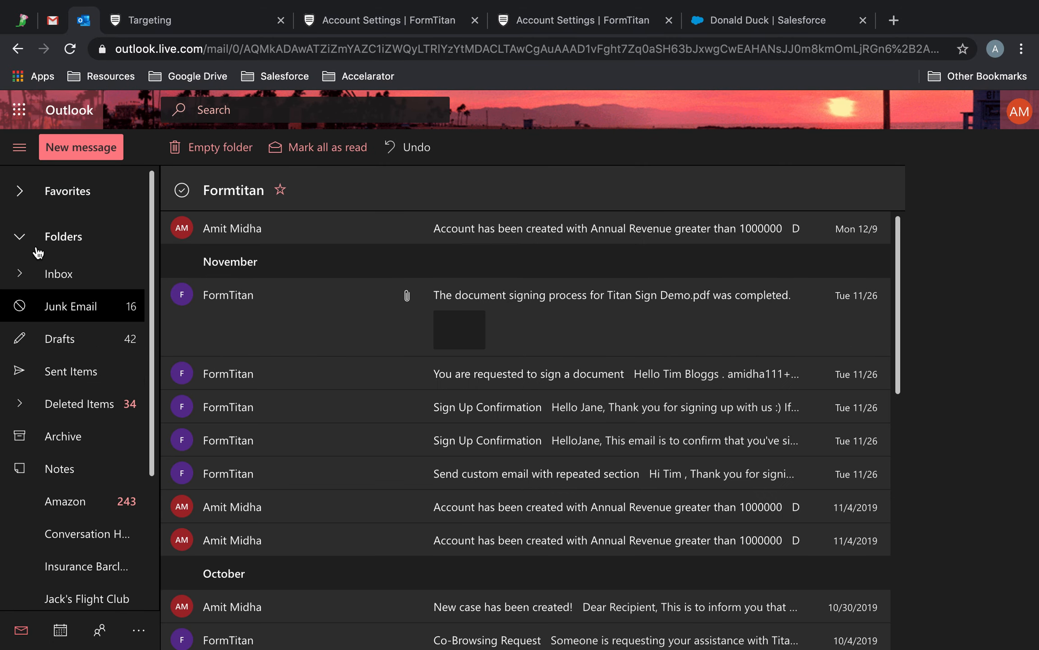
left_click(19, 274)
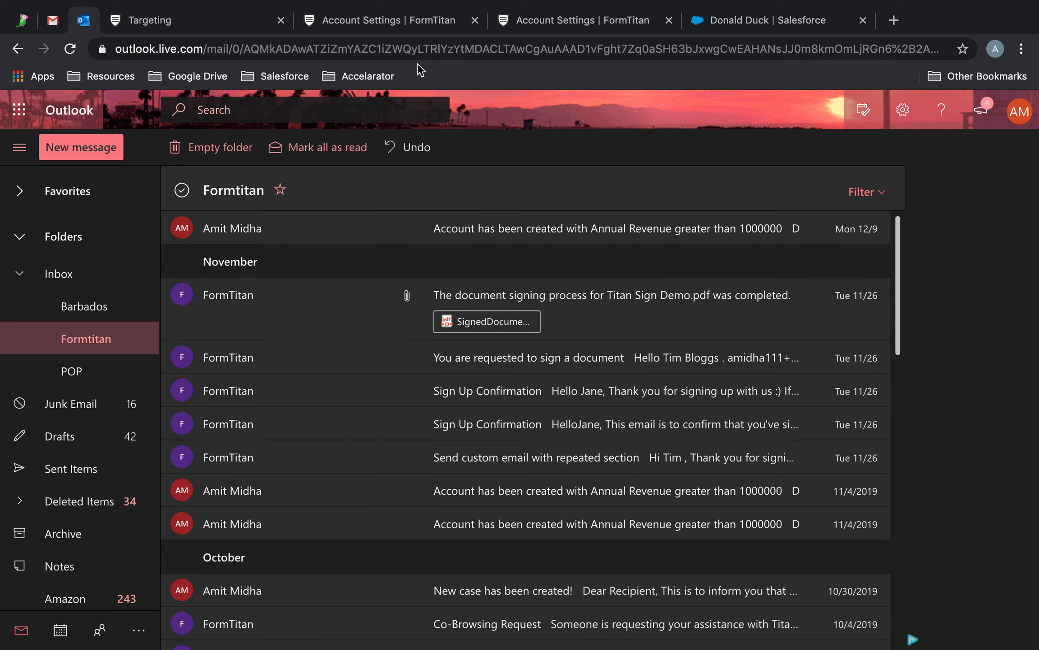
left_click(156, 20)
left_click(867, 121)
left_click(911, 300)
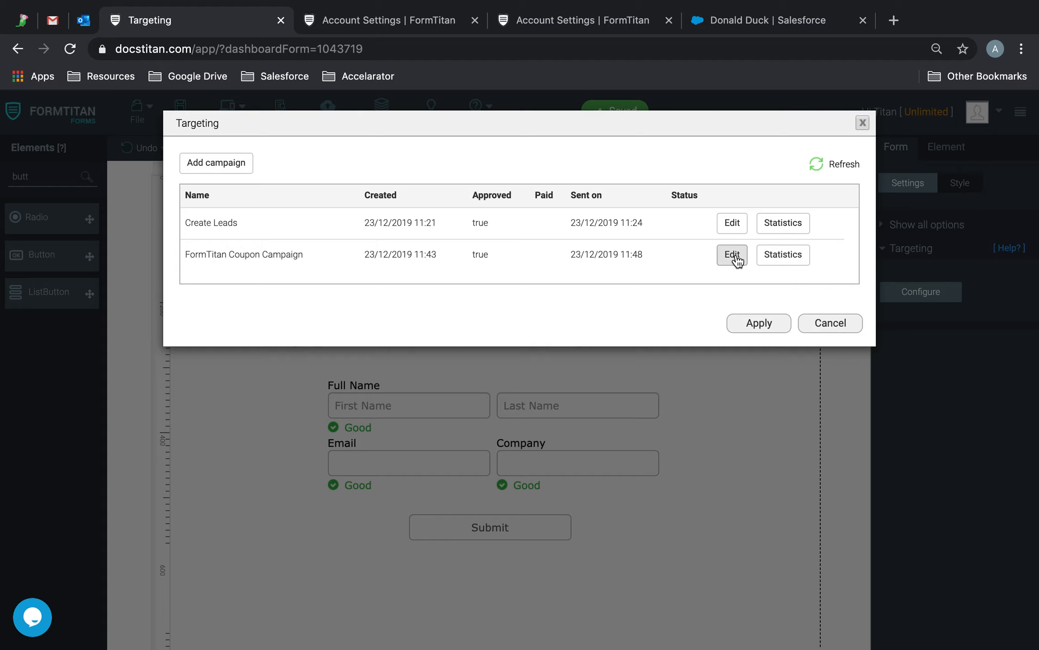
Step: Step through the FormTitan Coupon Campaign wizard, skip the test mail, and send it to the list
left_click_drag(293, 255, 296, 258)
left_click(739, 257)
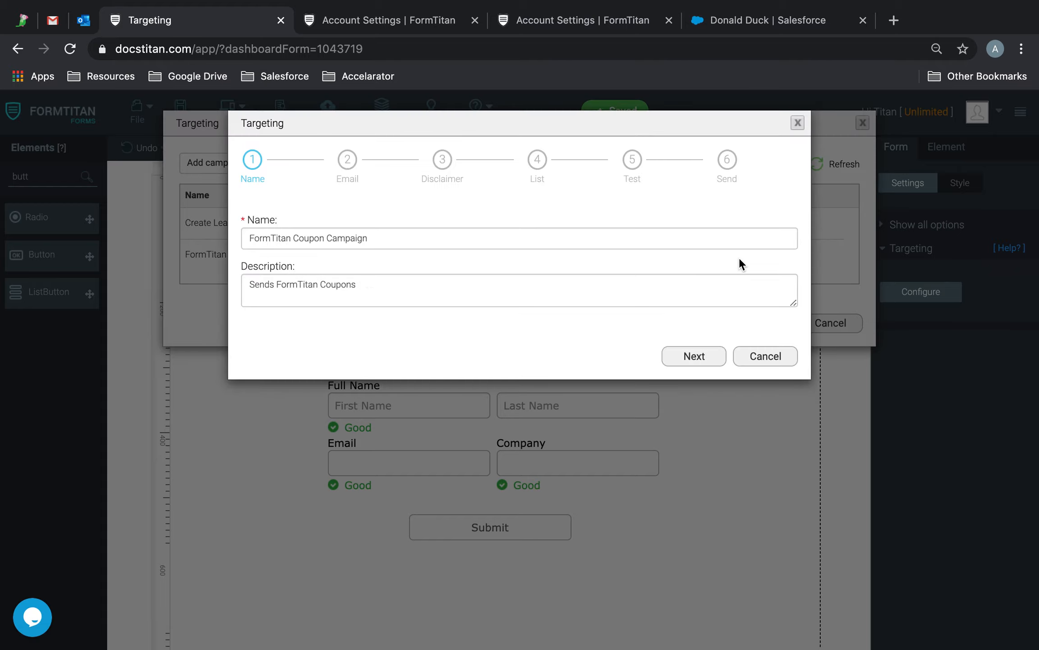
left_click(705, 357)
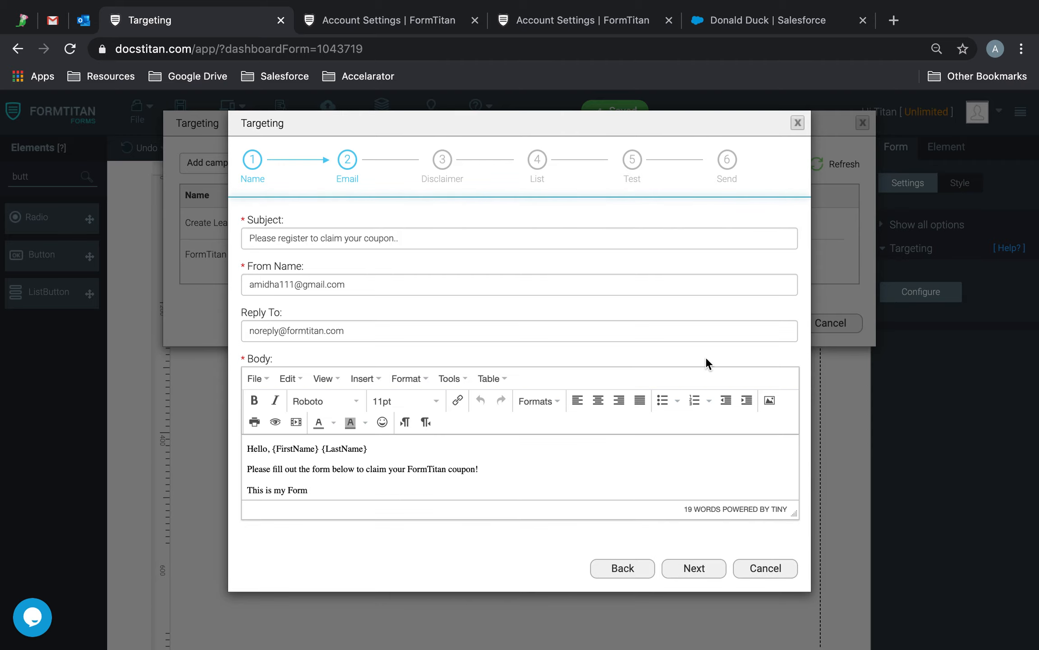
scroll(513, 469, "down", 1)
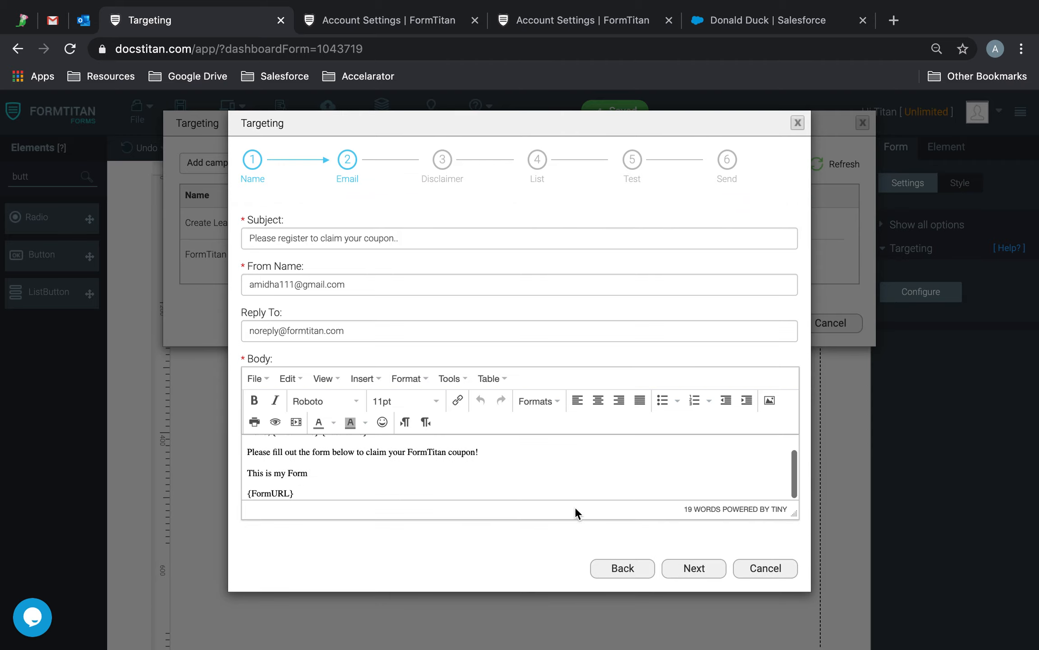
left_click(692, 567)
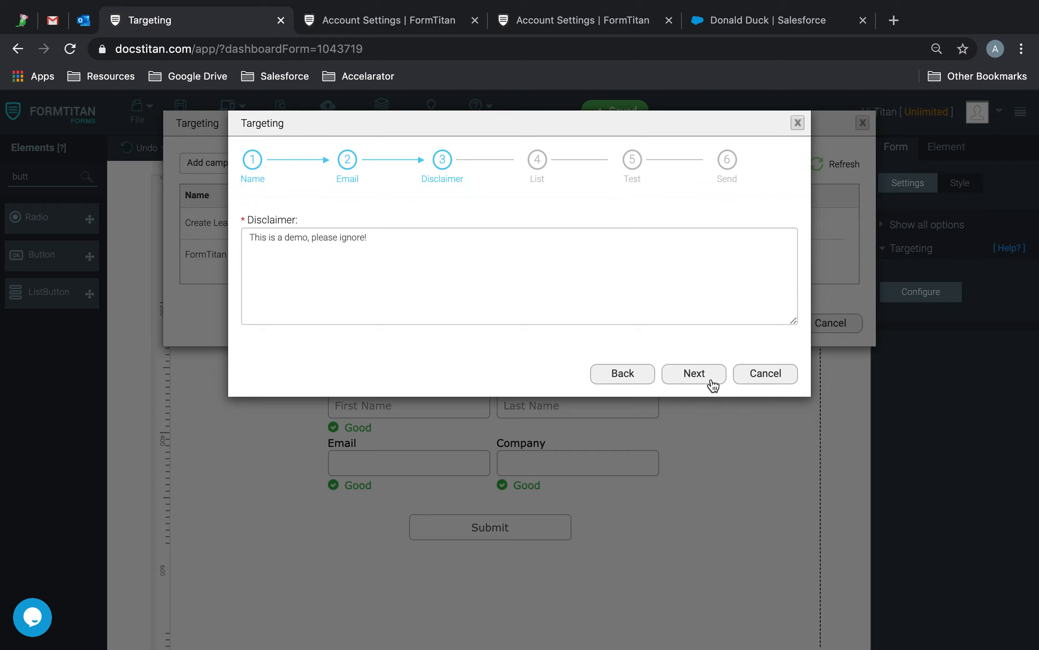
left_click(712, 380)
left_click(712, 379)
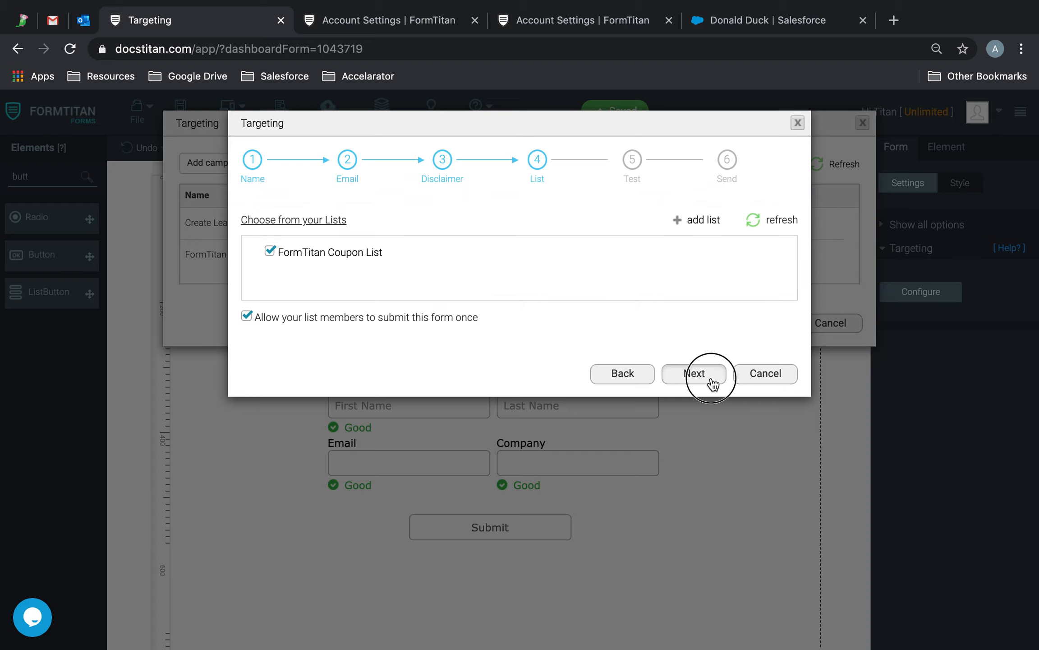
left_click(698, 447)
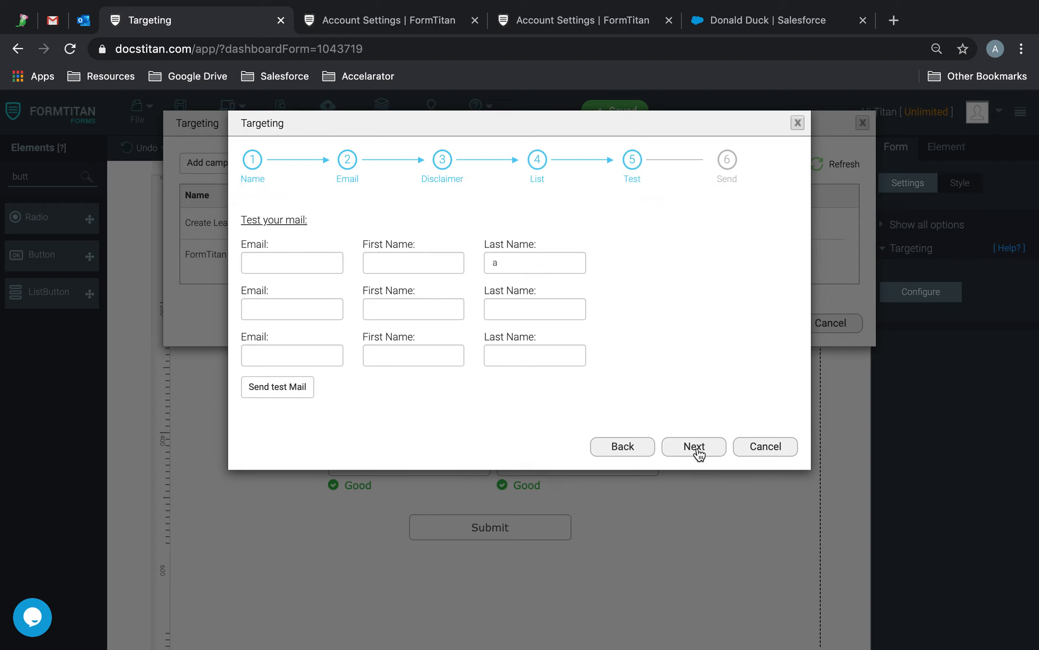
left_click(542, 336)
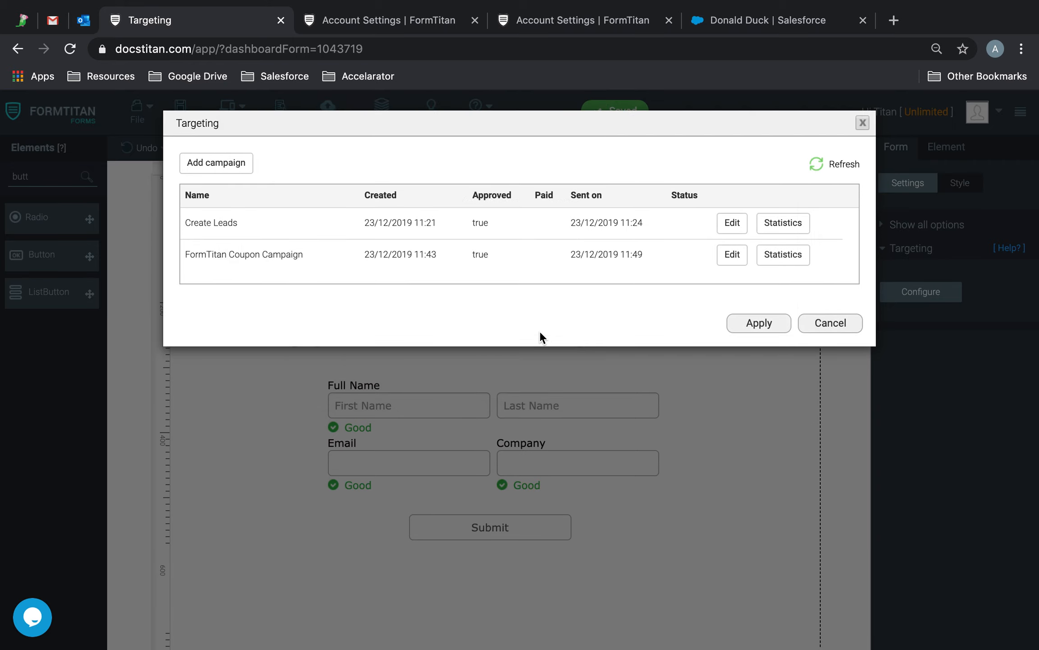
Step: Reload the Outlook mailbox and open the newly arrived coupon invitation email
left_click(84, 22)
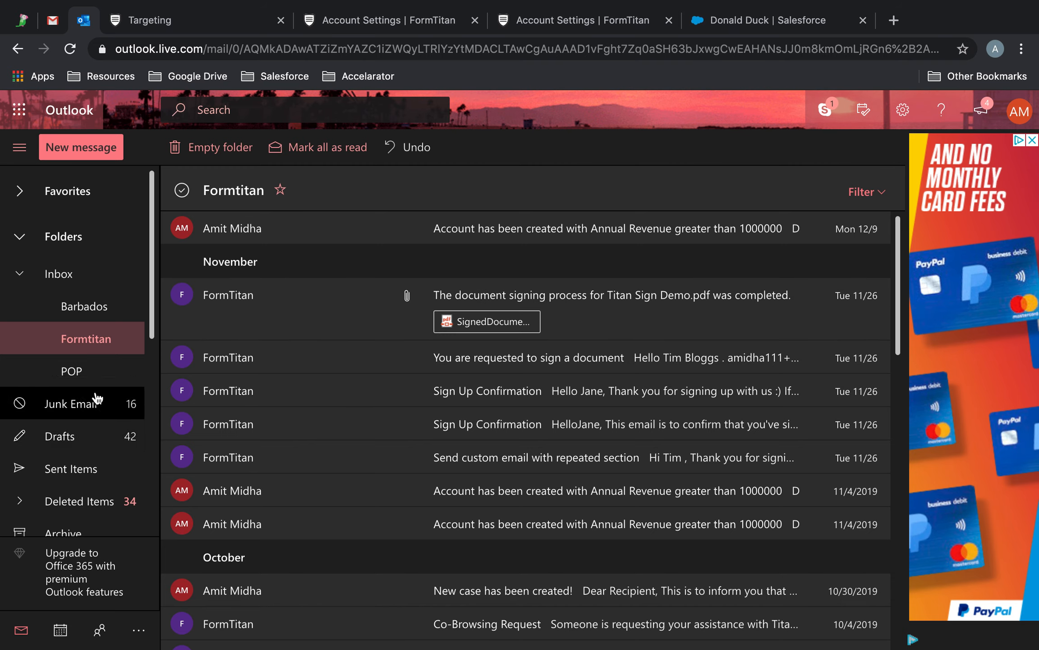
left_click(74, 51)
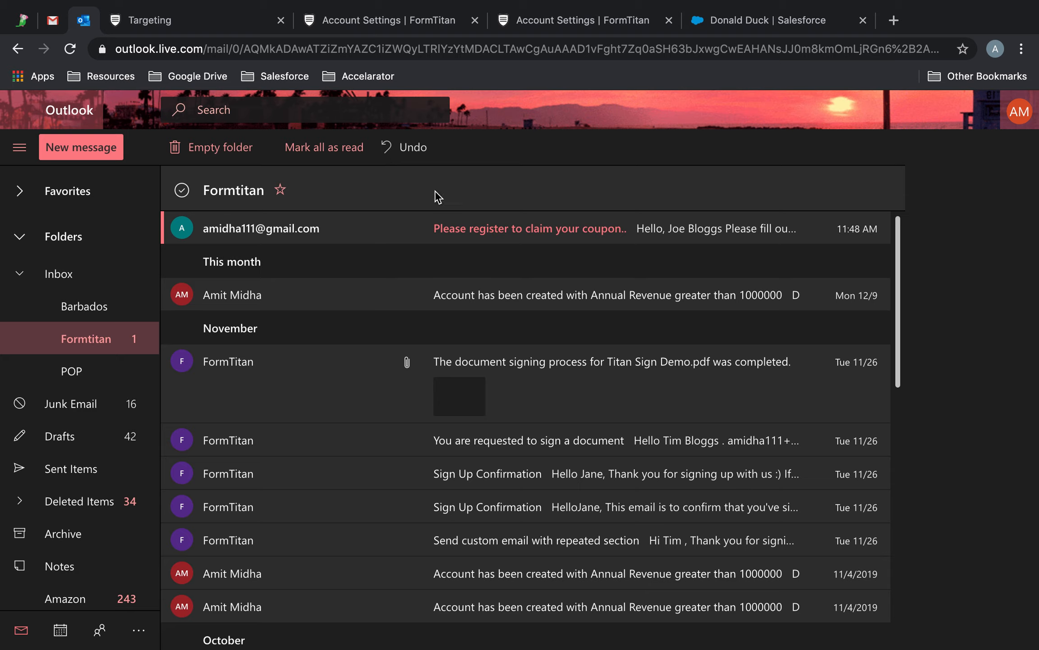
left_click(555, 232)
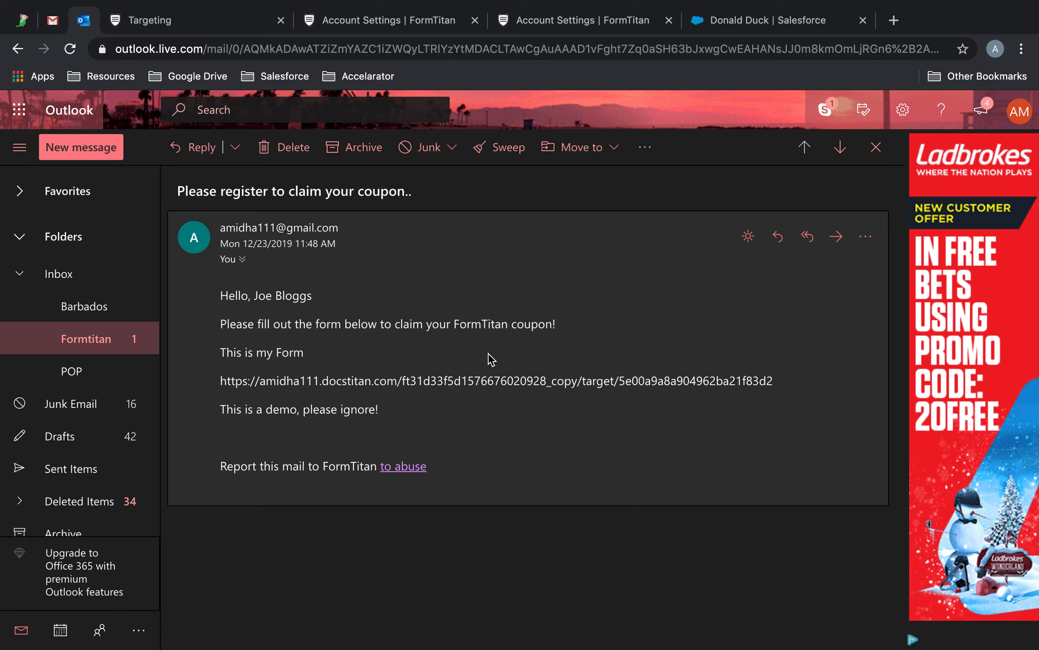
Step: Load the email's form link in a new browser tab
left_click_drag(772, 387, 205, 384)
key("super+c")
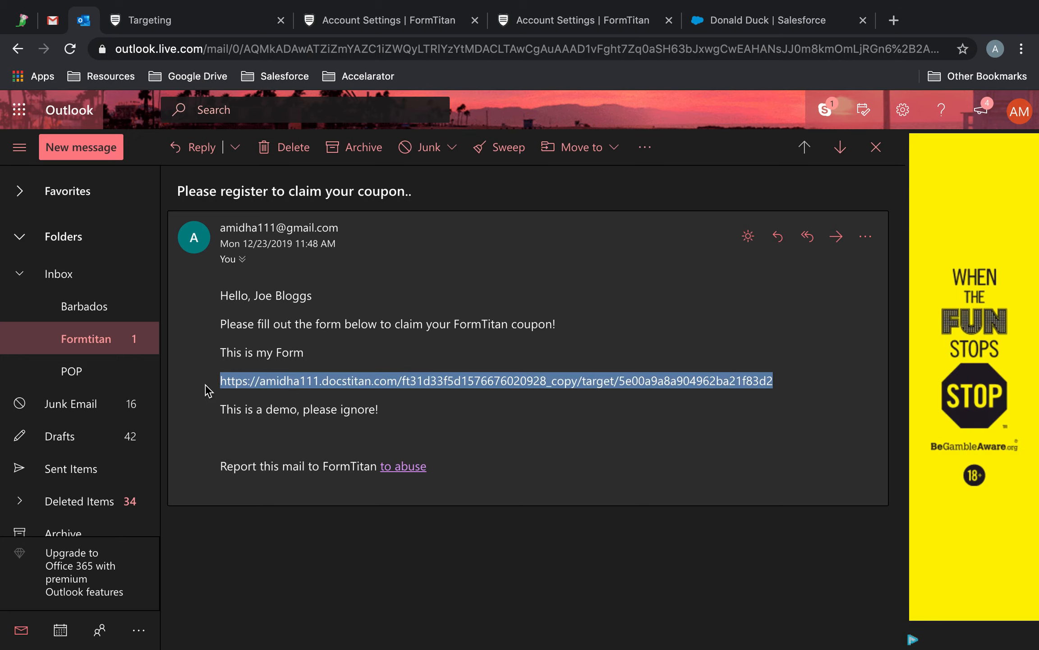
left_click(894, 19)
key("super+v")
key("Return")
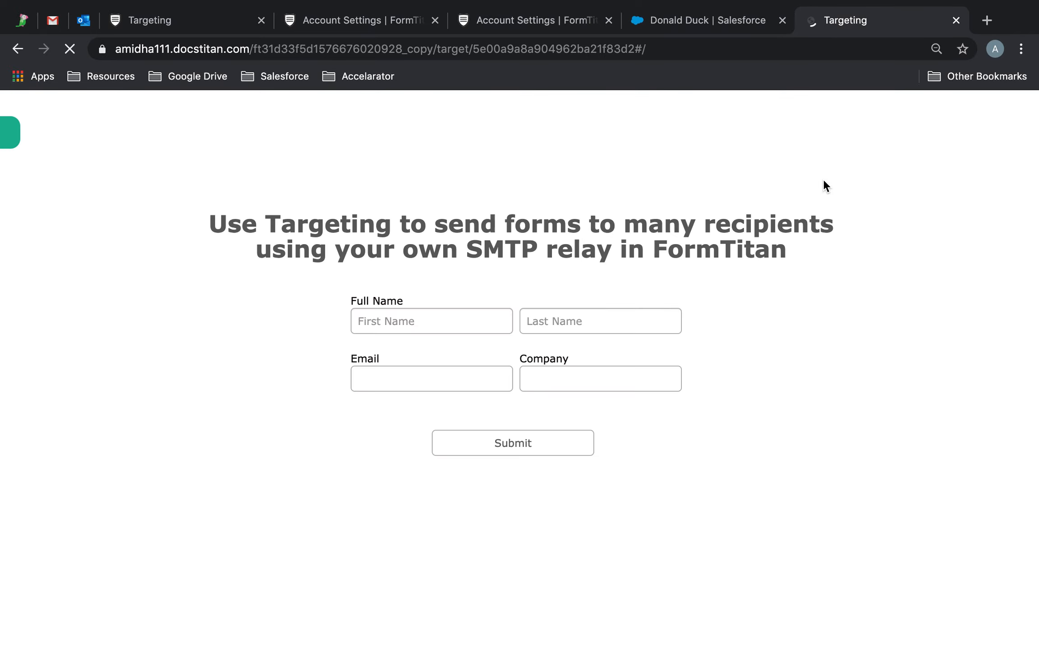
Step: Fill the emailed form with the lead's name, e-mail and company FormTitan, then try submitting
left_click(452, 325)
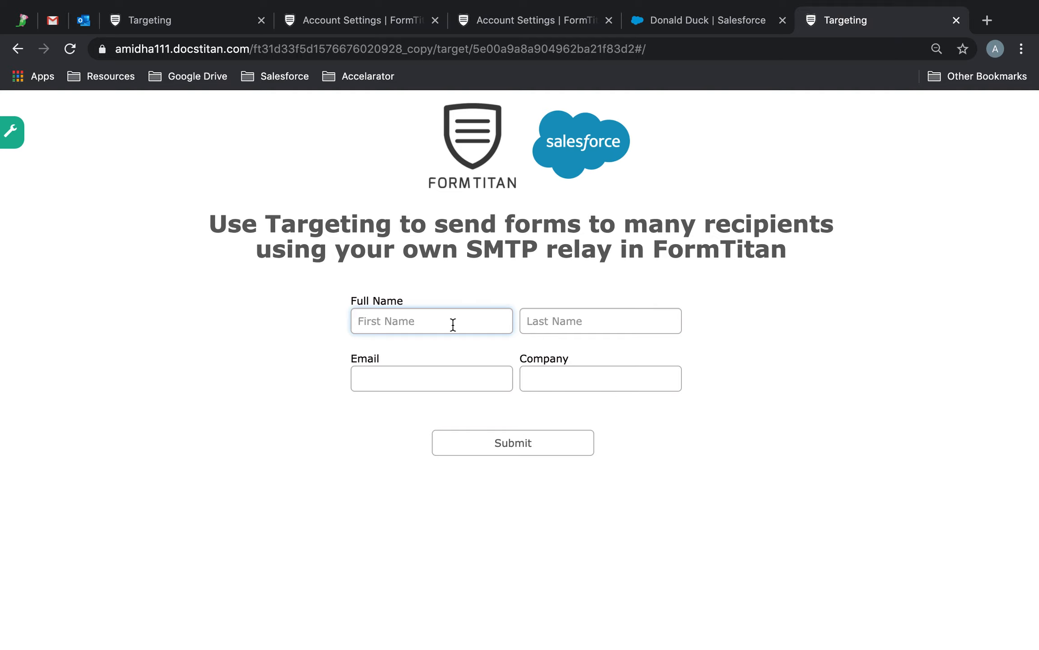
type("Joe")
key("Tab")
type("Blo")
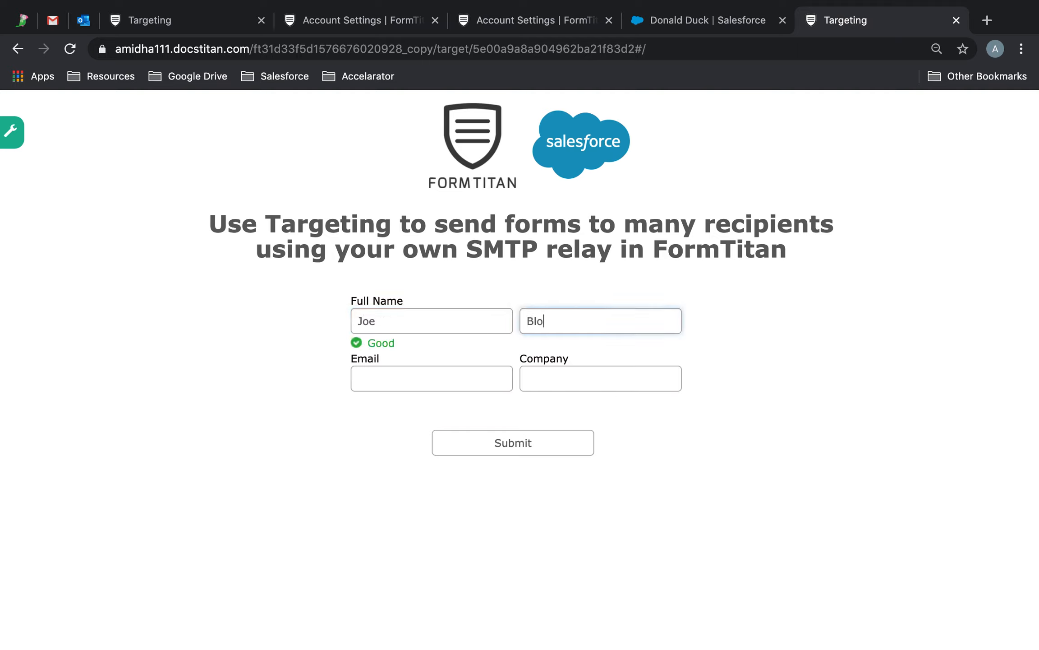
key("Tab")
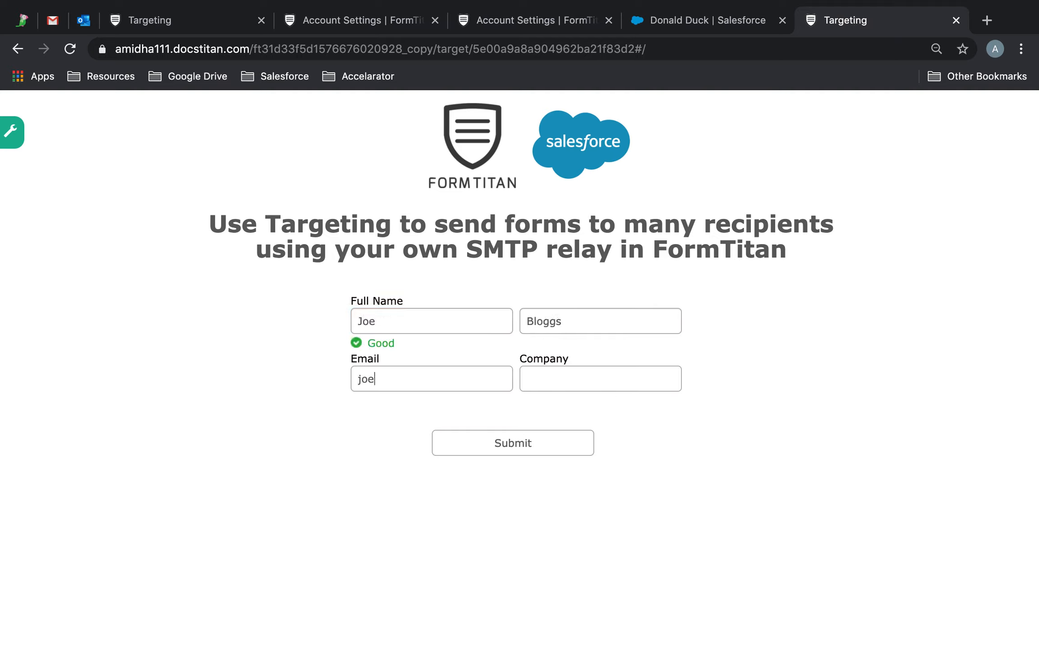
left_click(603, 378)
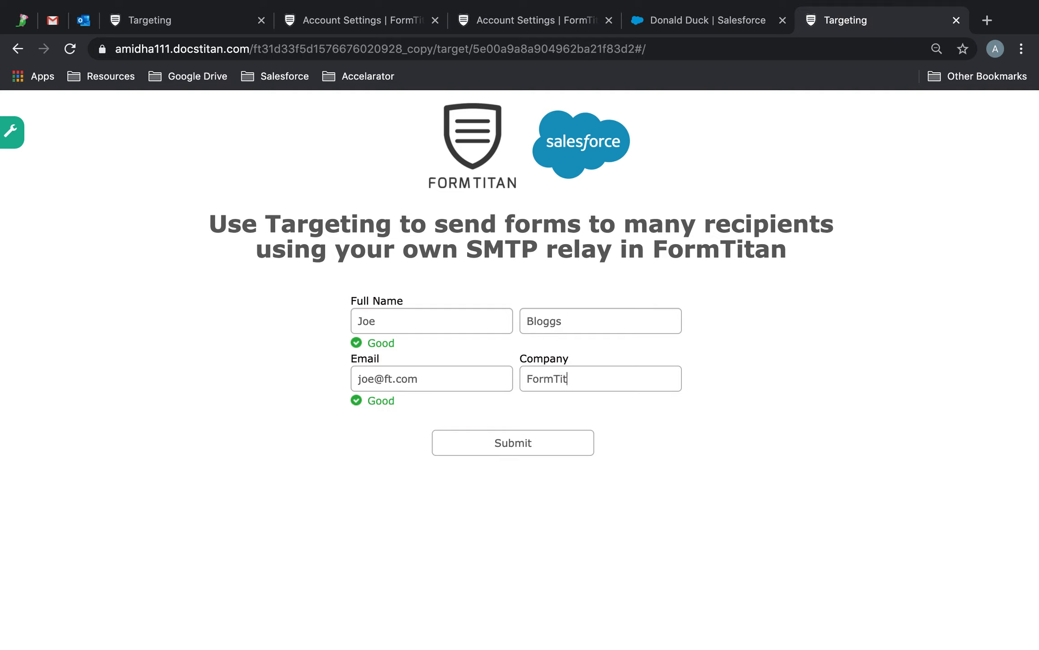
left_click(562, 448)
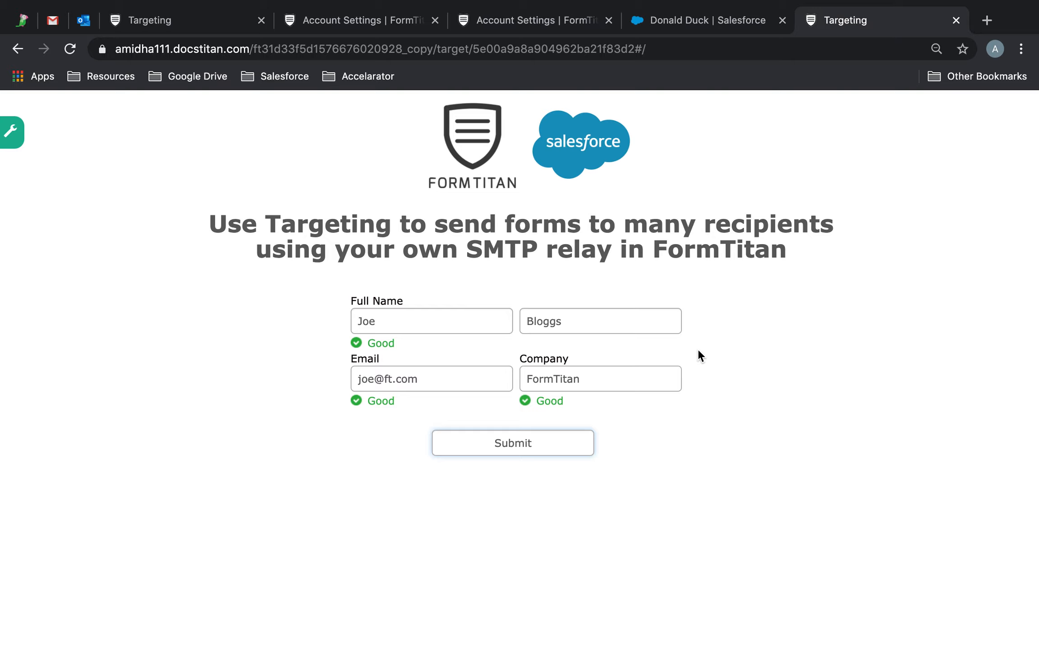
left_click(552, 449)
Step: Back in the form editor, close the Targeting campaigns dialog and select the Submit button
left_click(176, 21)
left_click(863, 123)
left_click(536, 522)
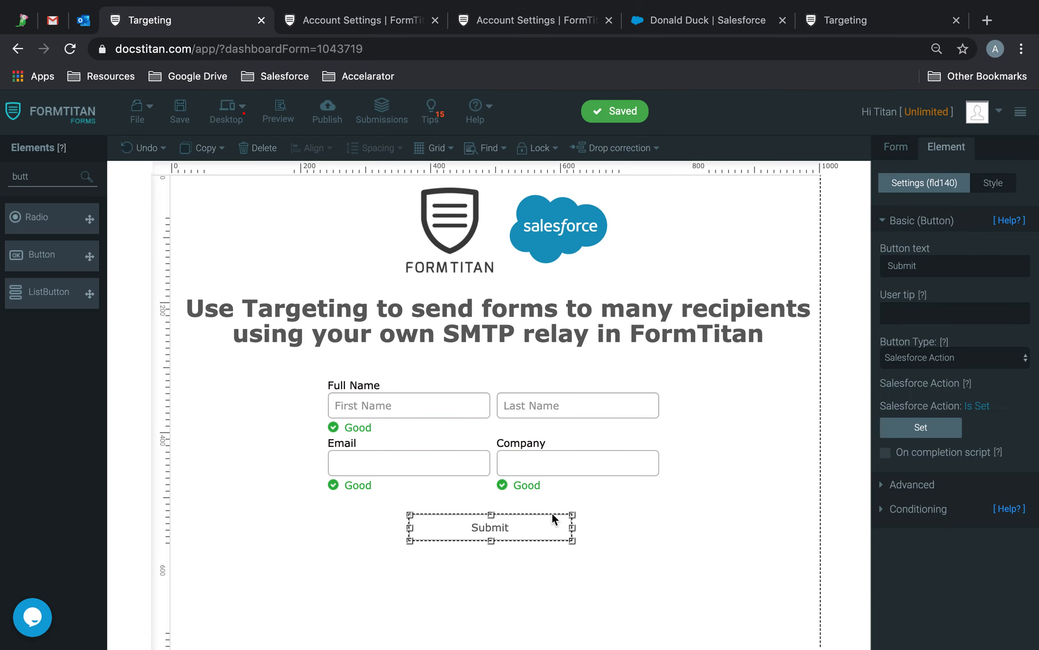
Step: Set the Submit button's Button Type to submit and save the form
left_click(938, 359)
left_click(933, 297)
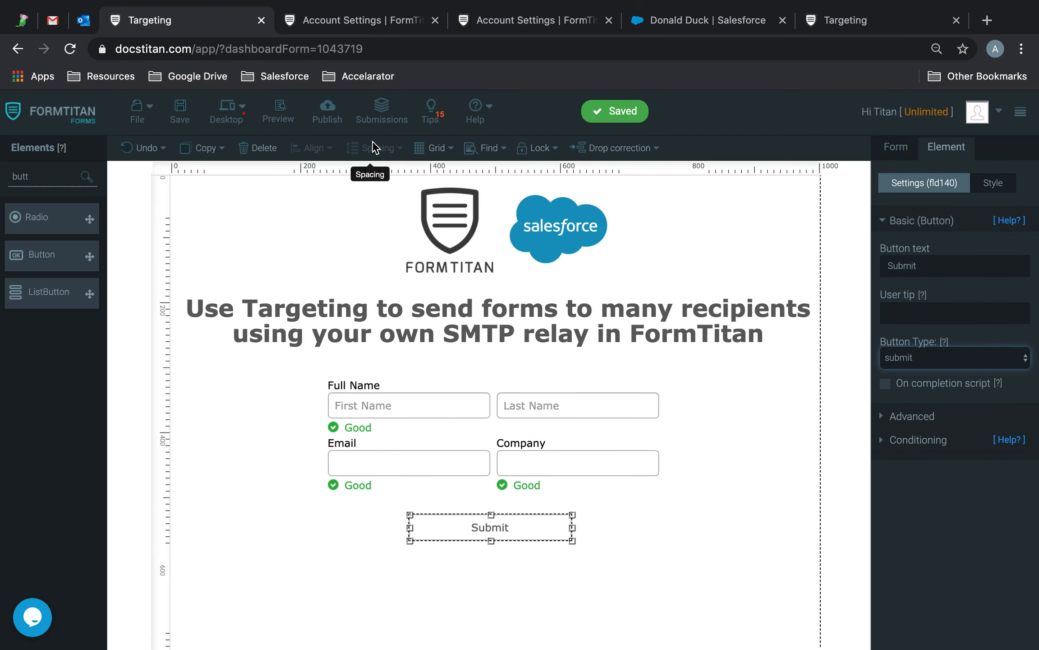
left_click(179, 111)
Step: Reload the live form, refill name and e-mail, submit it, and return to Mail Settings
left_click(835, 20)
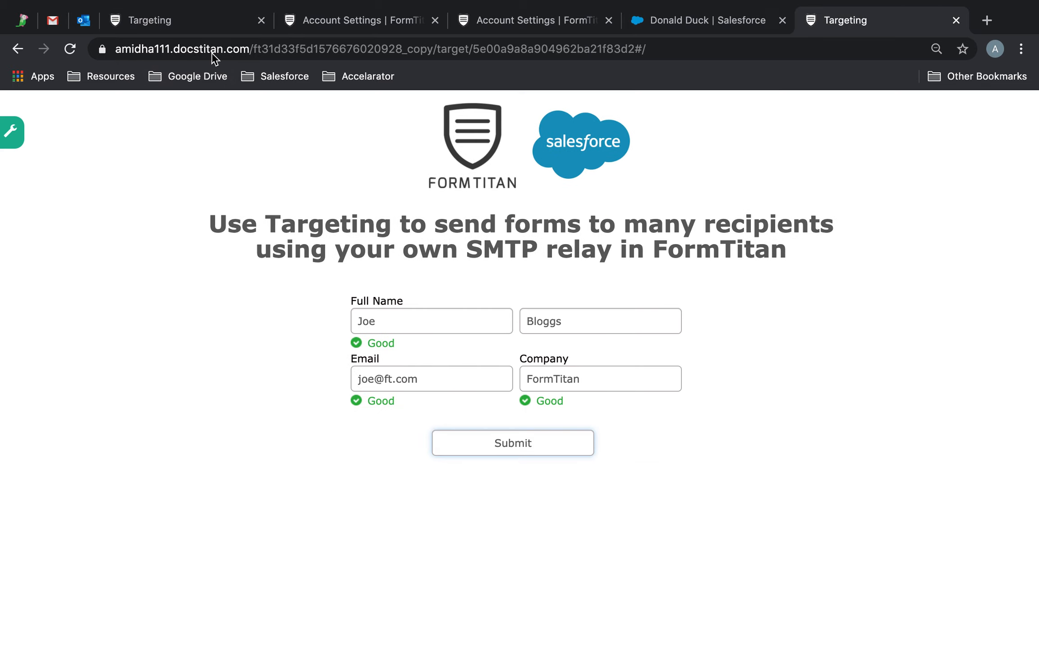
left_click(70, 49)
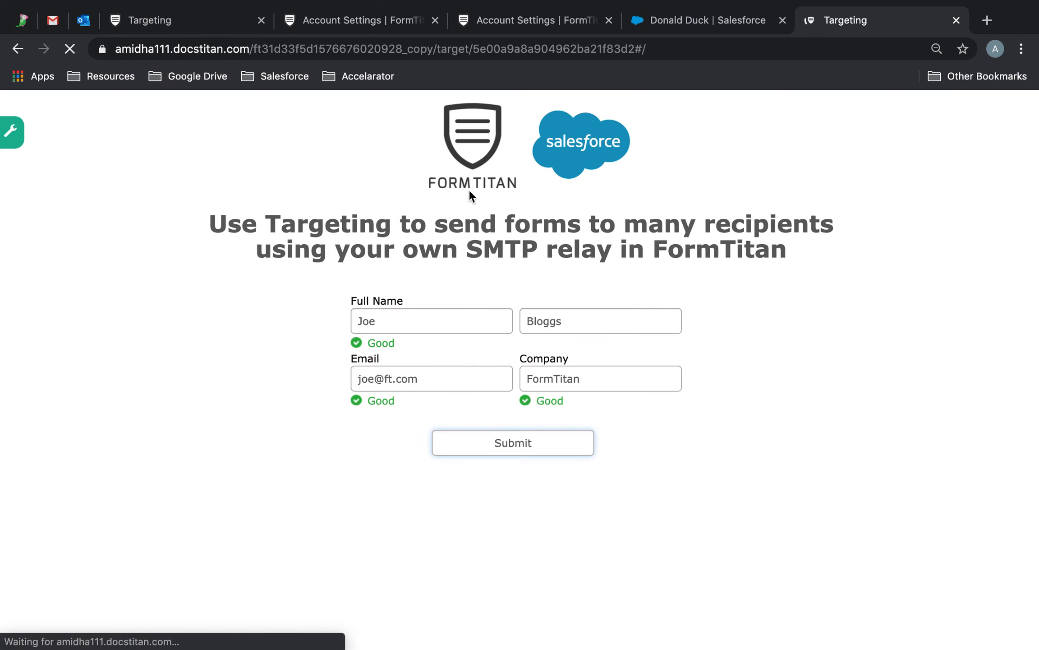
left_click(443, 329)
type("J")
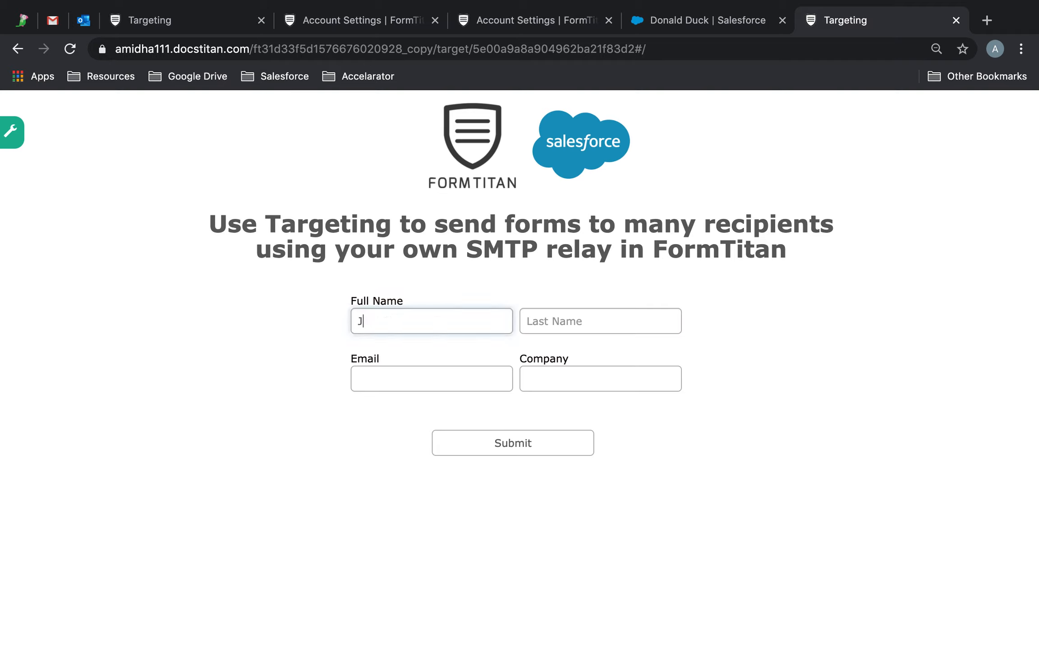
type("B")
key("Tab")
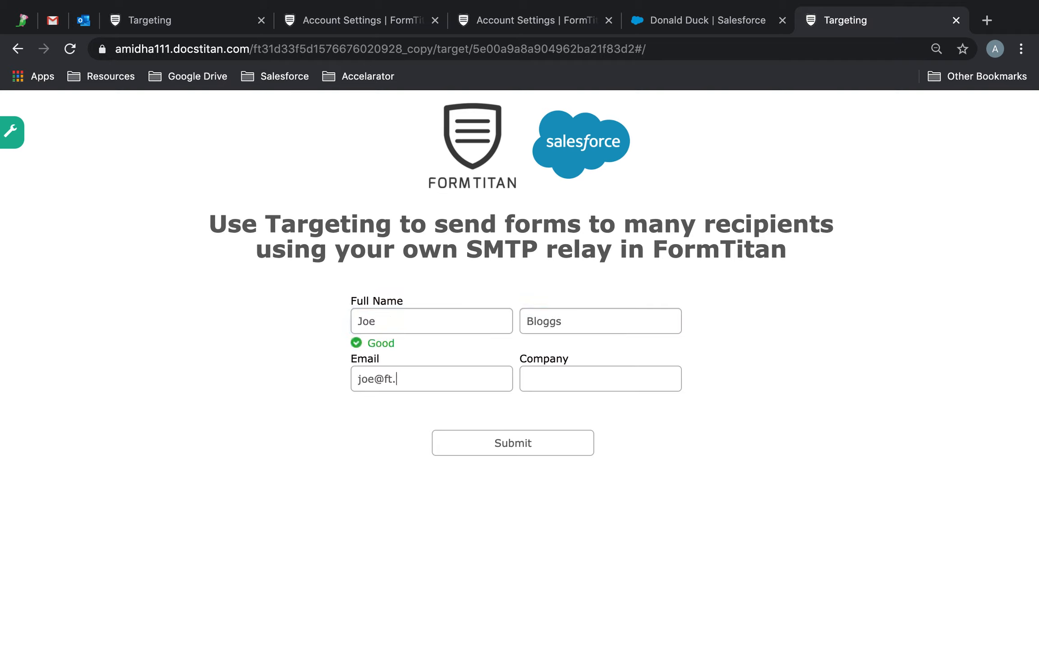
key("Tab")
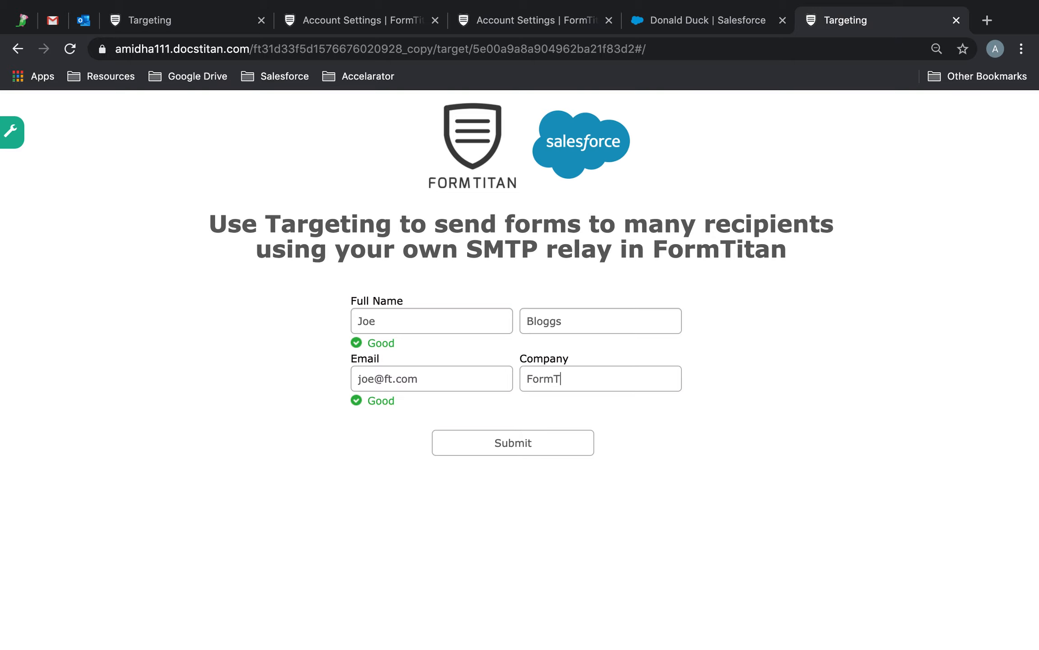
left_click(478, 455)
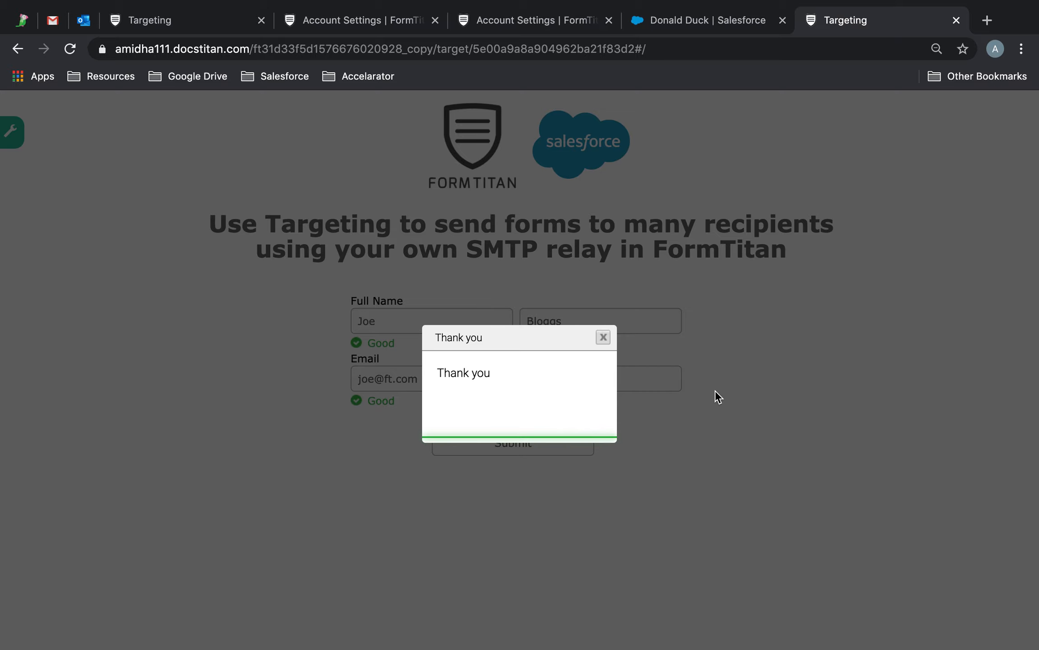
left_click(482, 14)
left_click(360, 19)
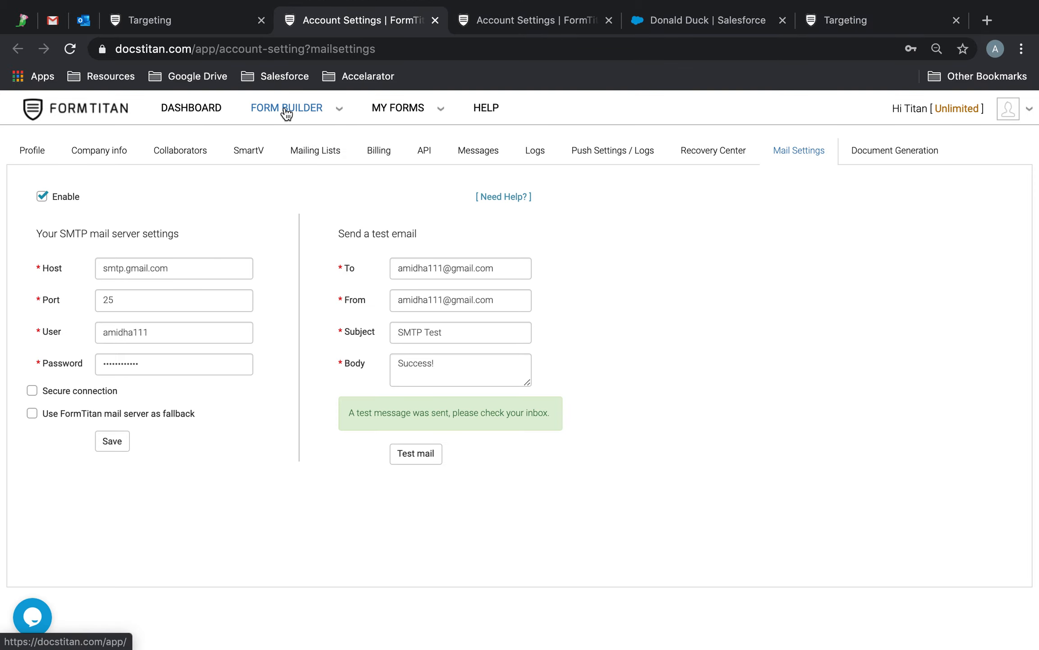
Step: Check the refreshed Push Settings / Logs for the successful push and open the created Lead record
left_click(612, 156)
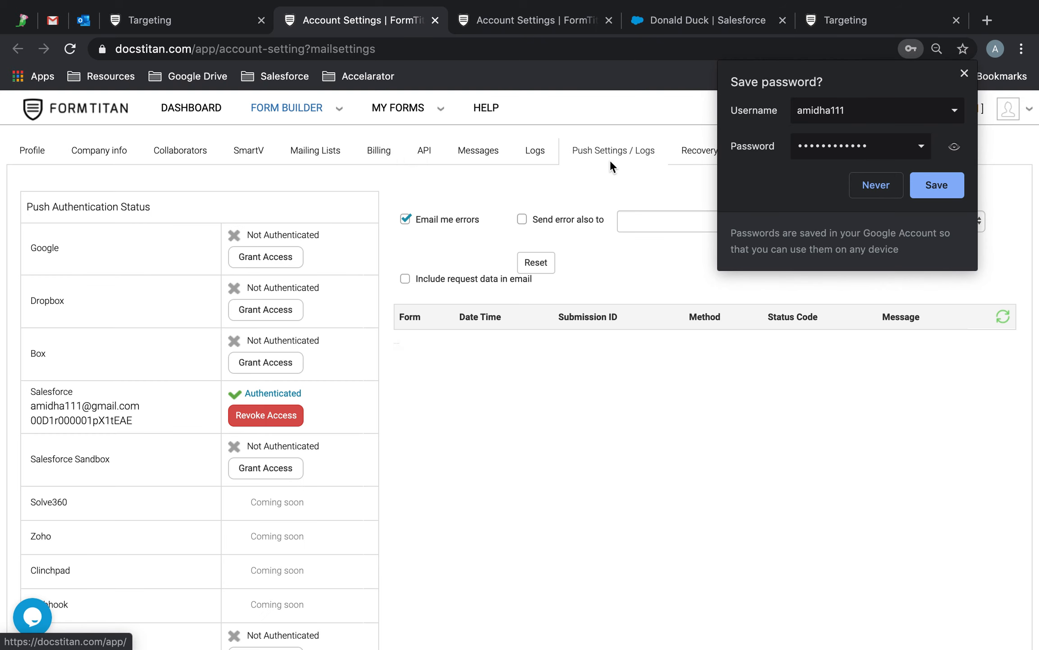
left_click(876, 183)
left_click(1003, 328)
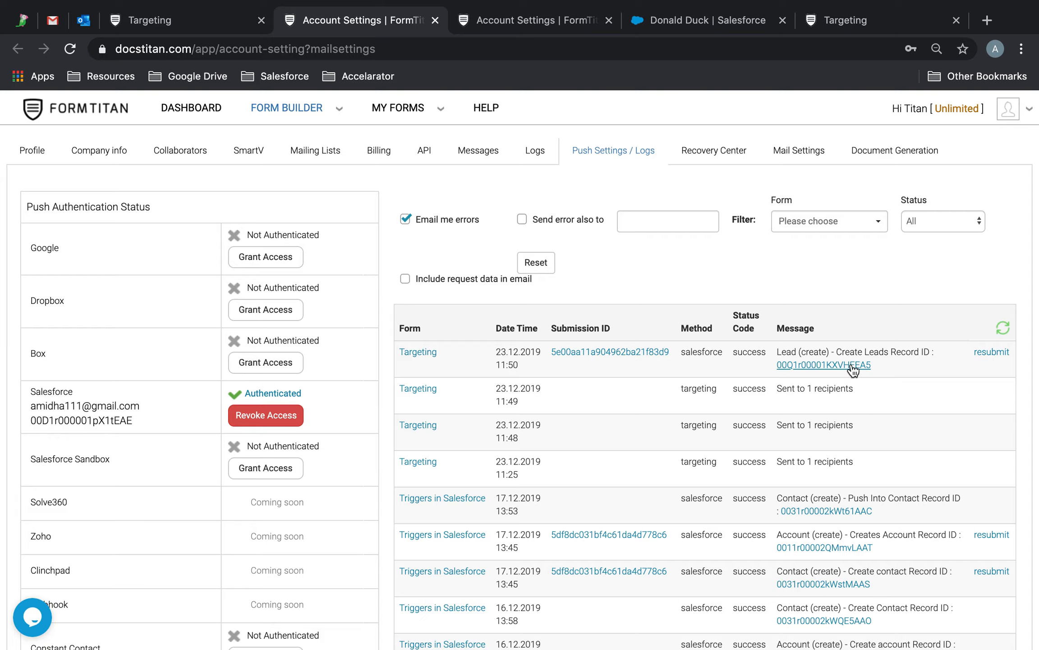
left_click(851, 366)
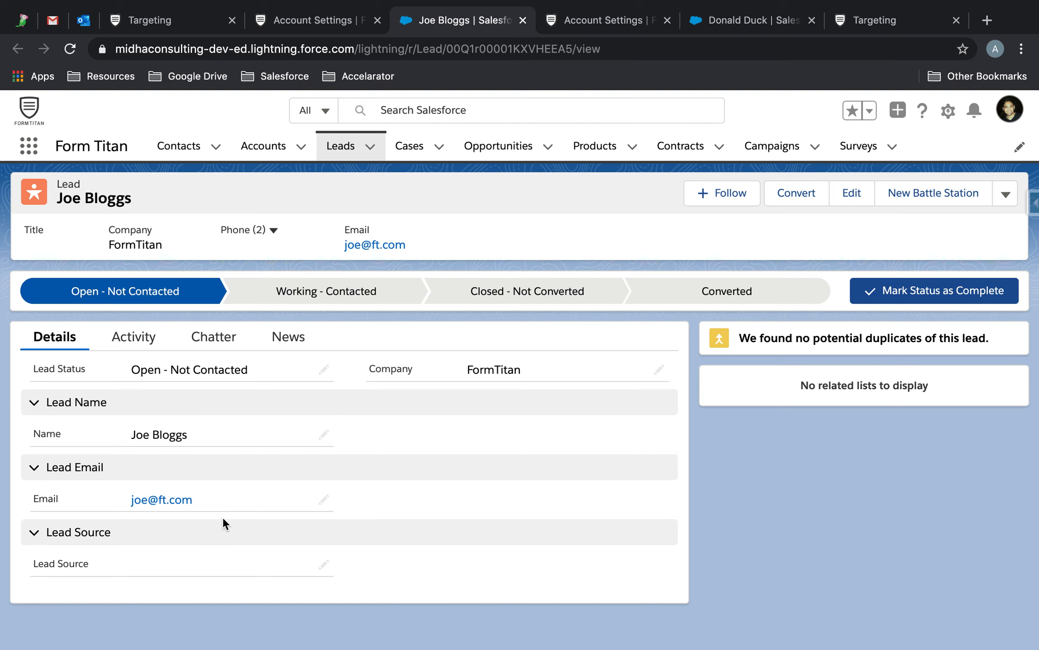
Step: After reviewing the FormTitan Lead in Salesforce, return to the Targeting form editor tab
left_click(149, 23)
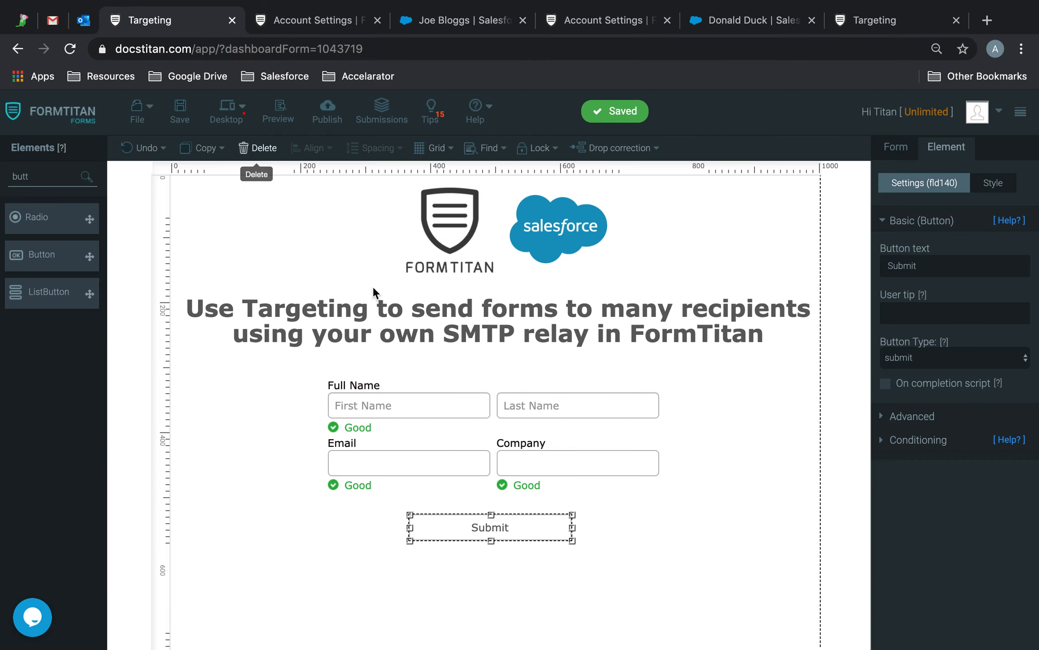